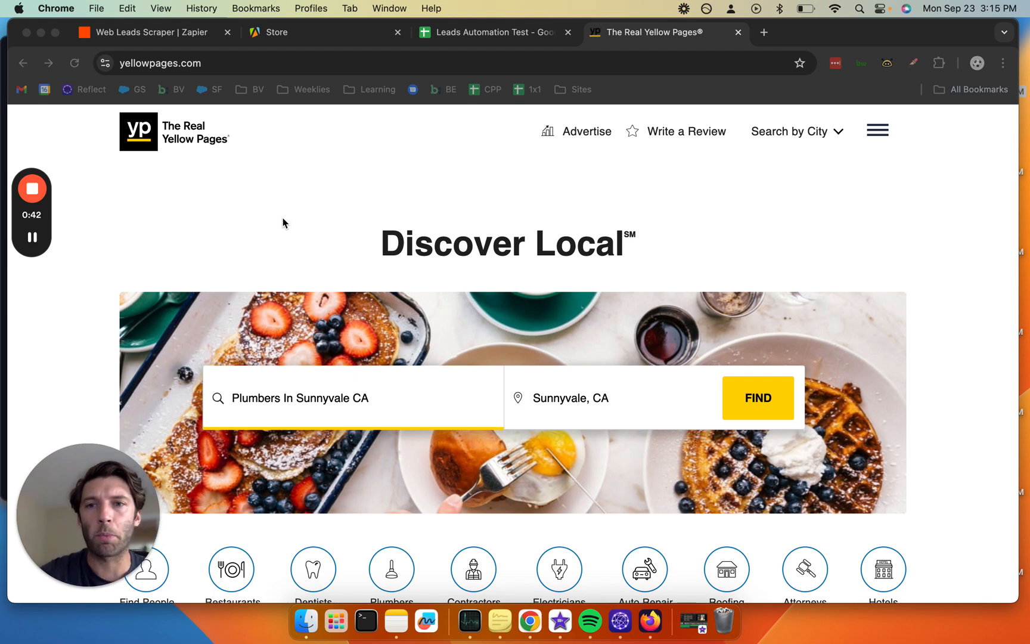
- Search Yellow Pages for Plumbers in Sunnyvale, CA and look over the business listings
{"action": "left_click", "coordinate": [739, 399]}
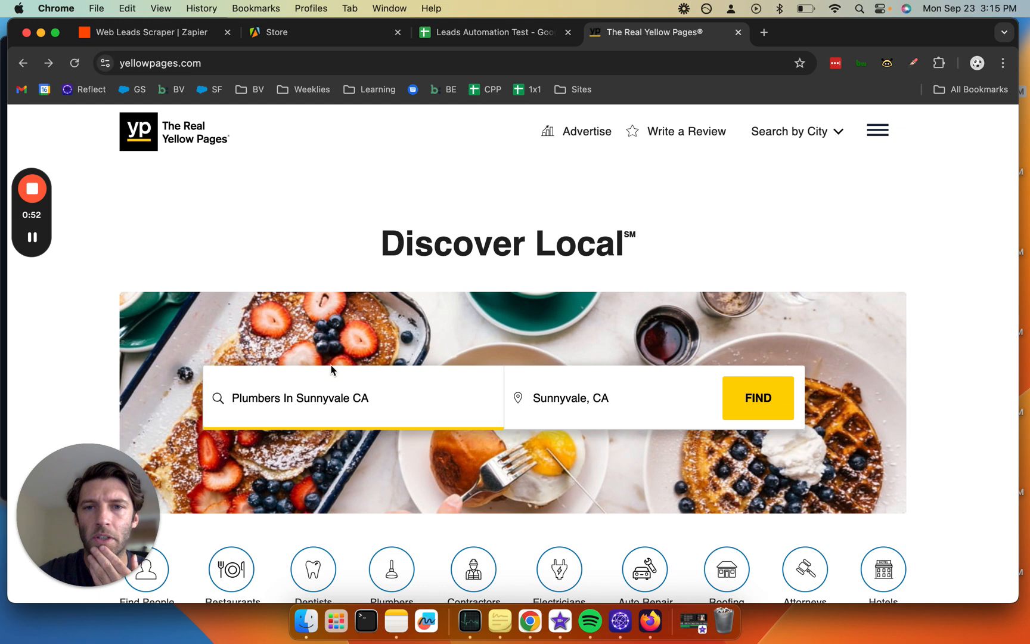
{"action": "left_click", "coordinate": [295, 392]}
{"action": "left_click", "coordinate": [295, 392]}
{"action": "triple_click", "coordinate": [295, 392]}
{"action": "type", "text": "plubmers"}
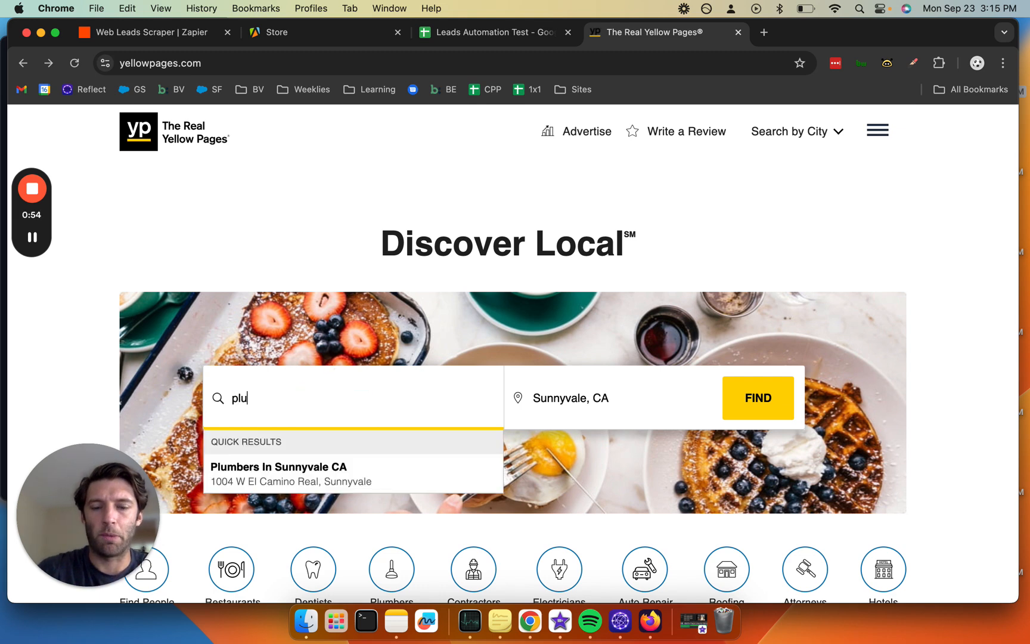
{"action": "key", "text": "BackSpace"}
{"action": "key", "text": "BackSpace"}
{"action": "key", "text": "BackSpace"}
{"action": "type", "text": "mbers"}
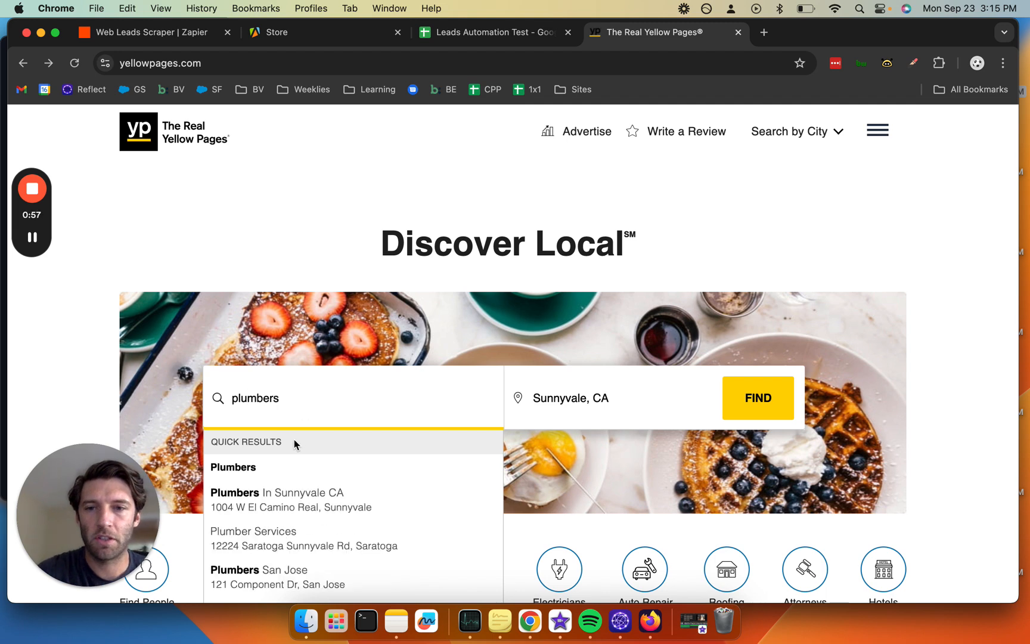
{"action": "left_click", "coordinate": [278, 467]}
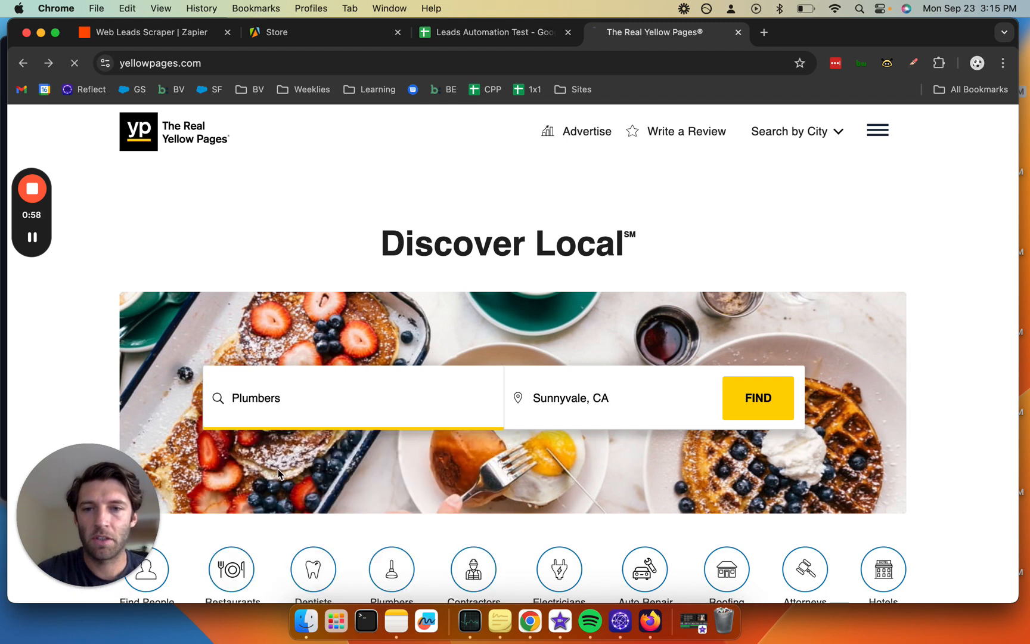
{"action": "left_click", "coordinate": [733, 398]}
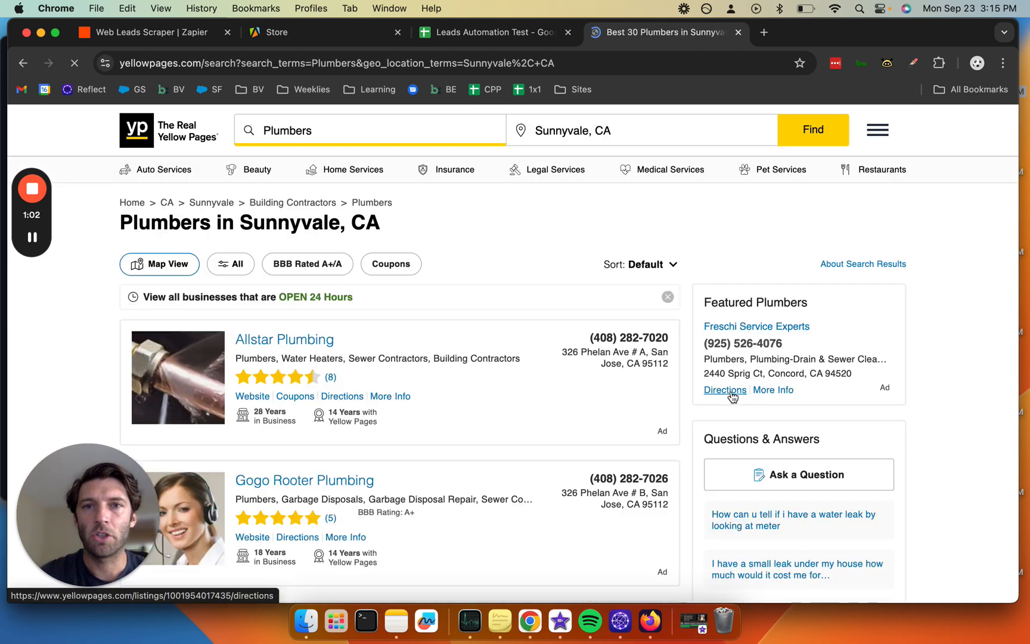
{"action": "scroll", "coordinate": [84, 356], "scroll_direction": "down", "scroll_amount": 2}
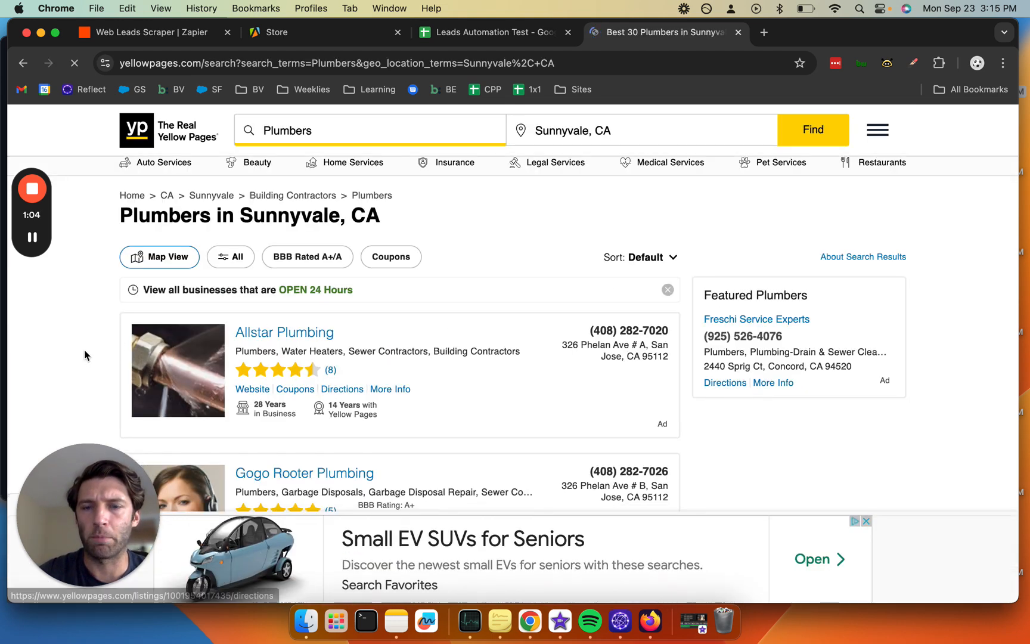
{"action": "scroll", "coordinate": [84, 355], "scroll_direction": "down", "scroll_amount": 1}
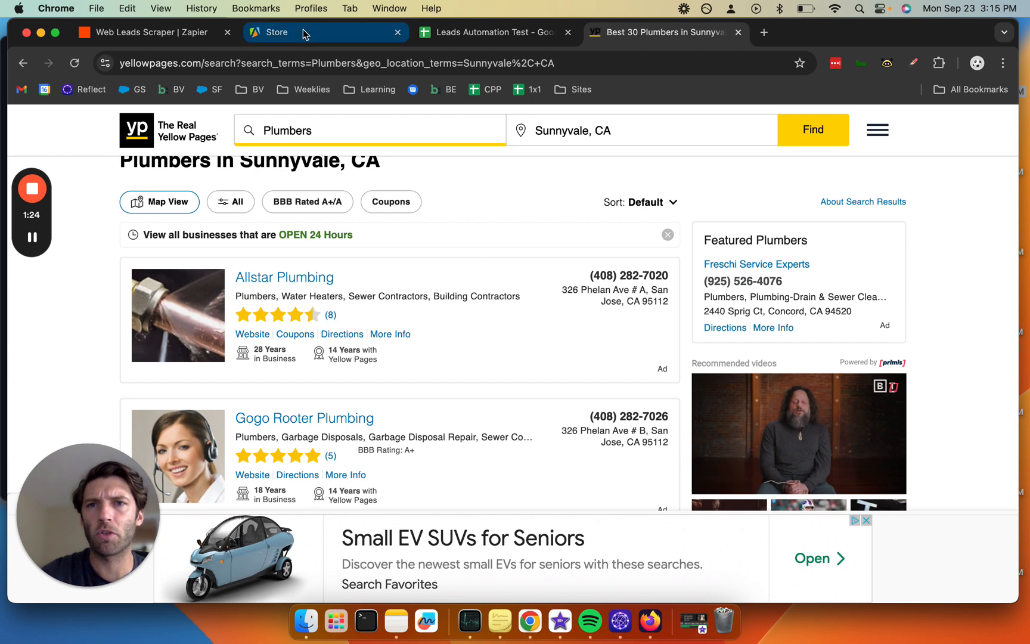
- View the Web Leads Scraper Zap in Zapier, switch to Apify and browse the Actors offered in its Store
{"action": "left_click", "coordinate": [171, 34]}
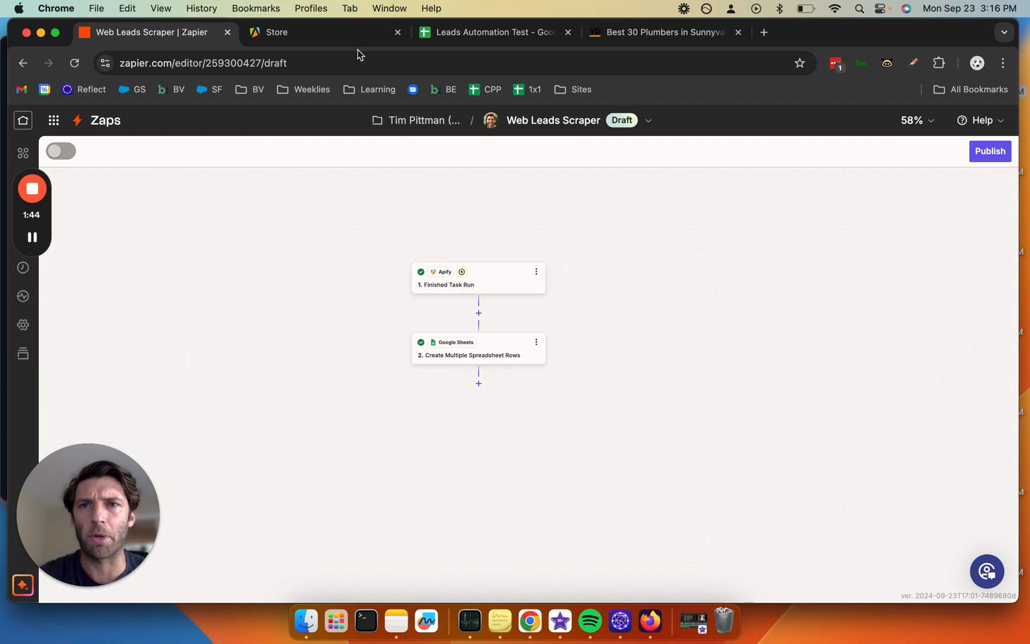
{"action": "left_click", "coordinate": [344, 31]}
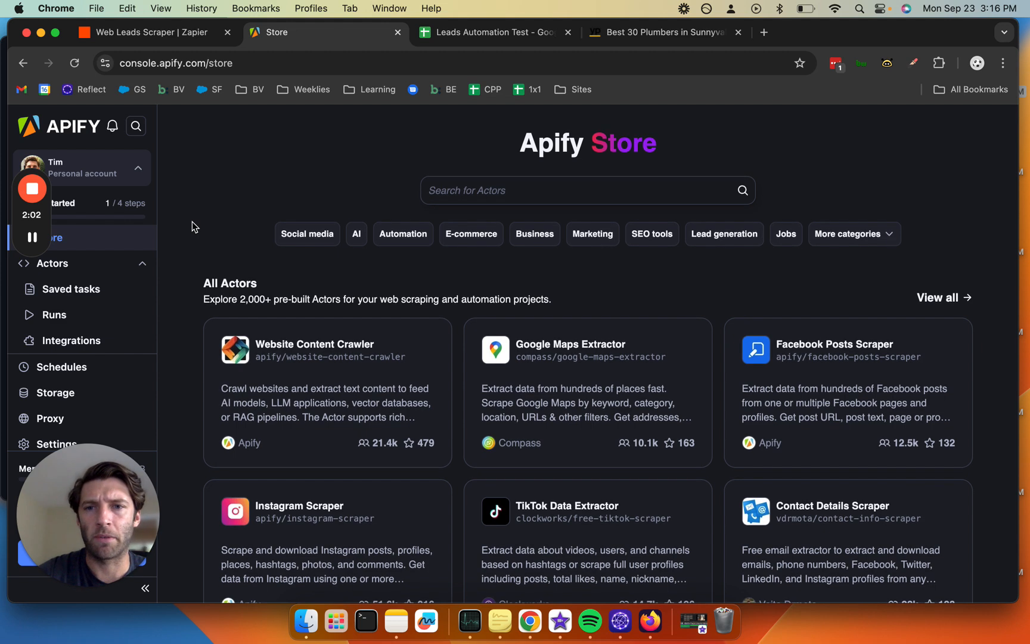
{"action": "left_click", "coordinate": [512, 192]}
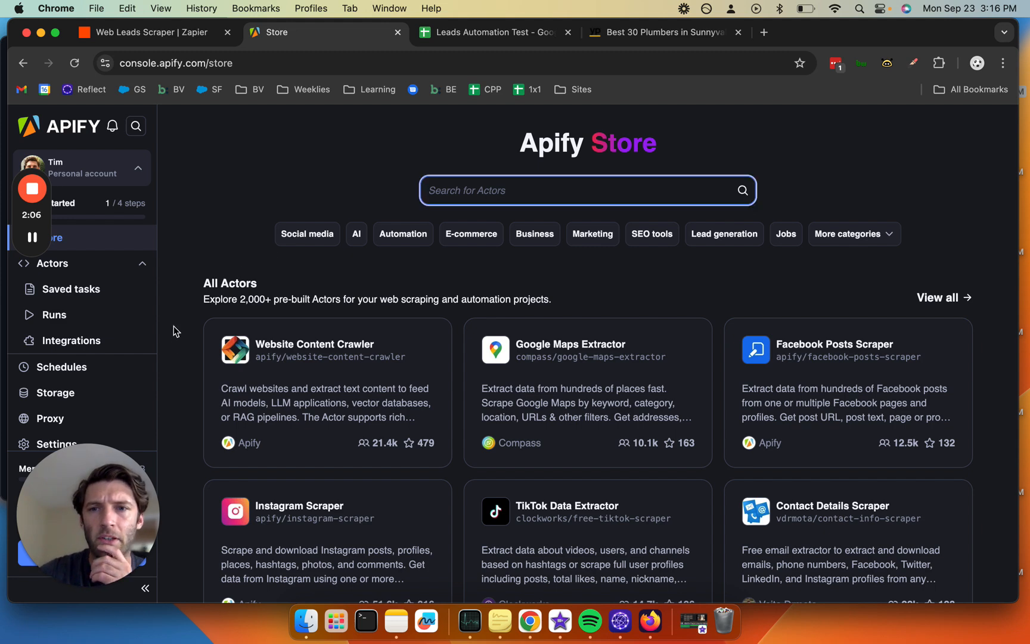
{"action": "scroll", "coordinate": [182, 369], "scroll_direction": "down", "scroll_amount": 2}
{"action": "scroll", "coordinate": [177, 326], "scroll_direction": "down", "scroll_amount": 4}
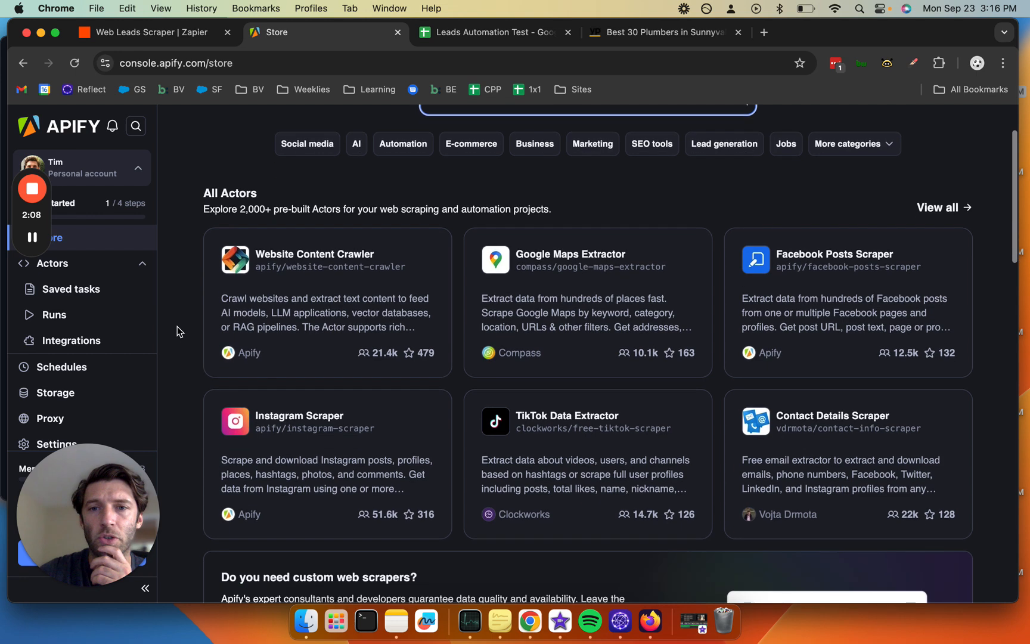
{"action": "scroll", "coordinate": [177, 326], "scroll_direction": "down", "scroll_amount": 1}
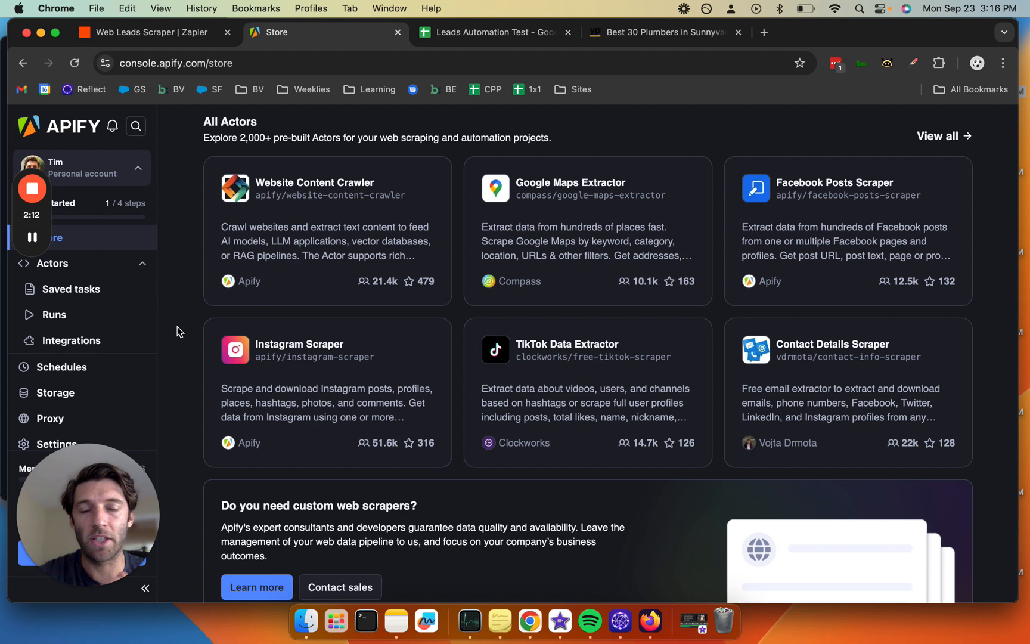
{"action": "scroll", "coordinate": [177, 326], "scroll_direction": "up", "scroll_amount": 7}
{"action": "scroll", "coordinate": [177, 326], "scroll_direction": "down", "scroll_amount": 1}
- Search the Apify Store for "yellow" and look over the suggested Actors
{"action": "left_click", "coordinate": [415, 200]}
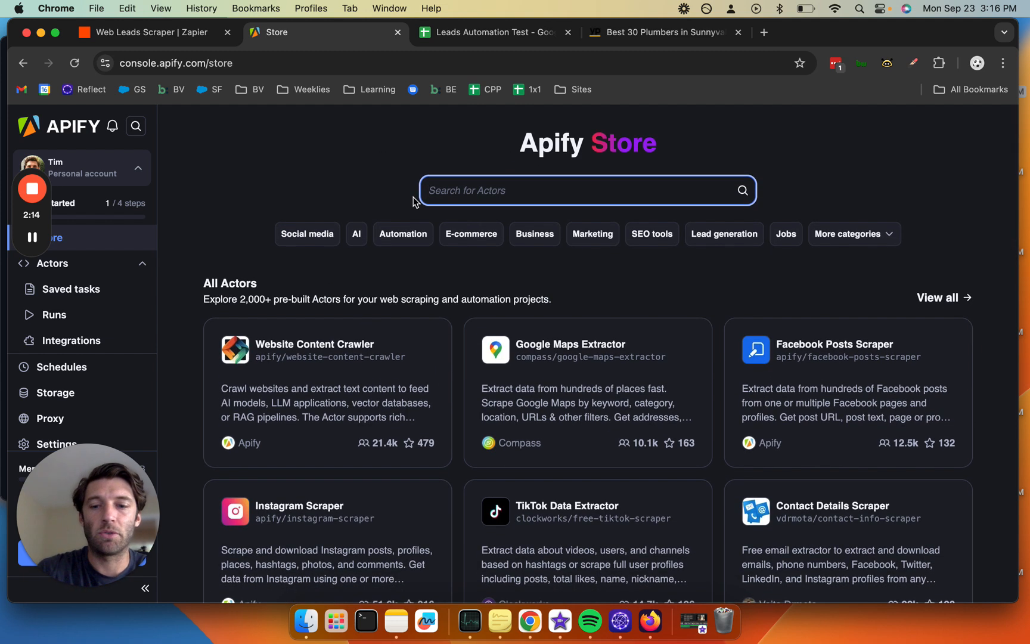
{"action": "type", "text": "yellow"}
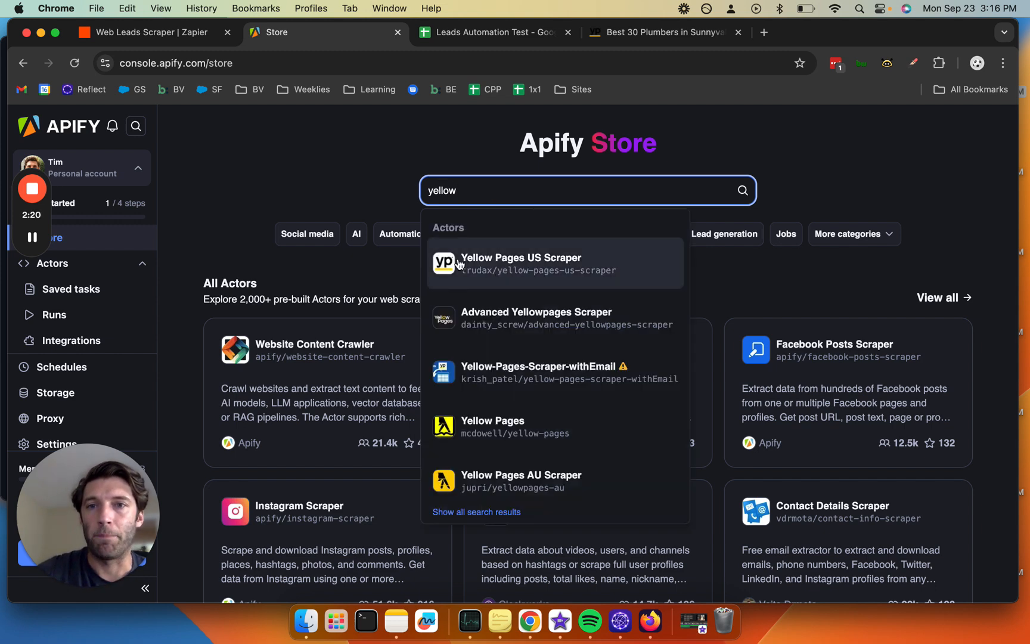
{"action": "left_click", "coordinate": [207, 234]}
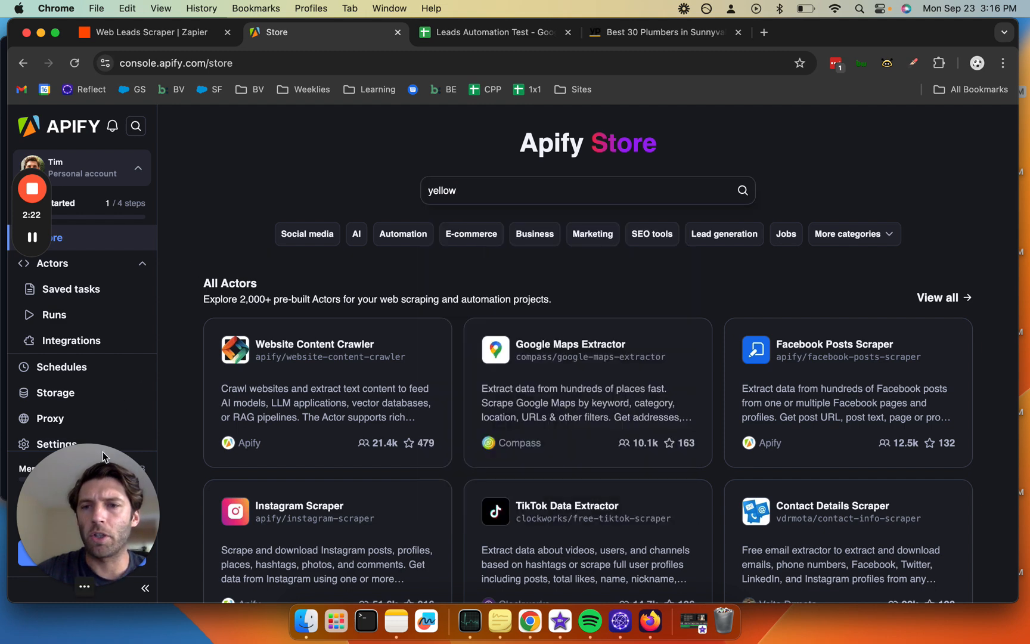
{"action": "left_click_drag", "start_coordinate": [132, 468], "coordinate": [889, 466]}
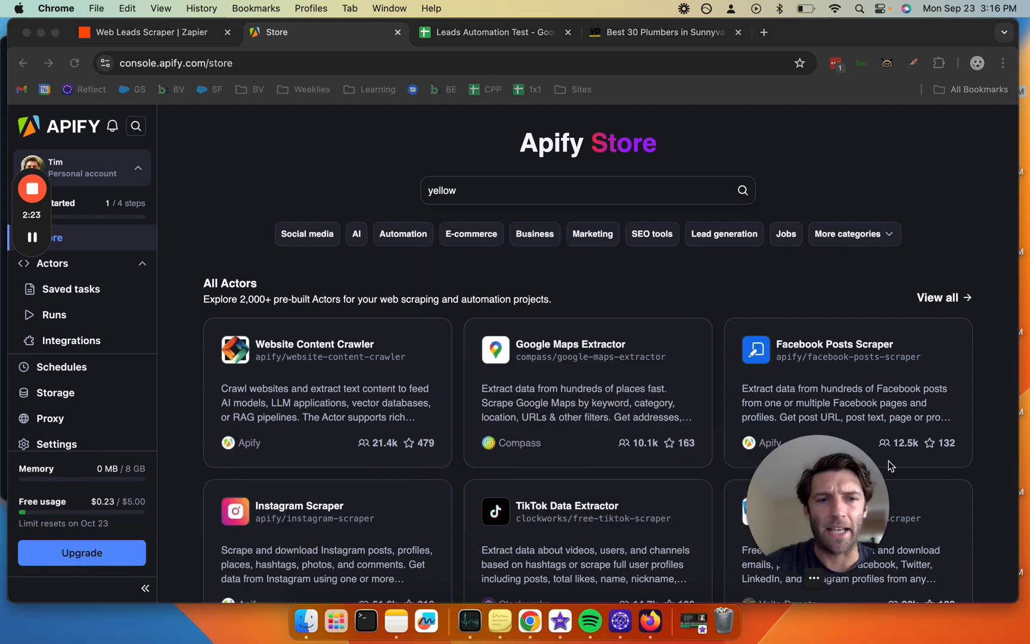
{"action": "left_click", "coordinate": [140, 504]}
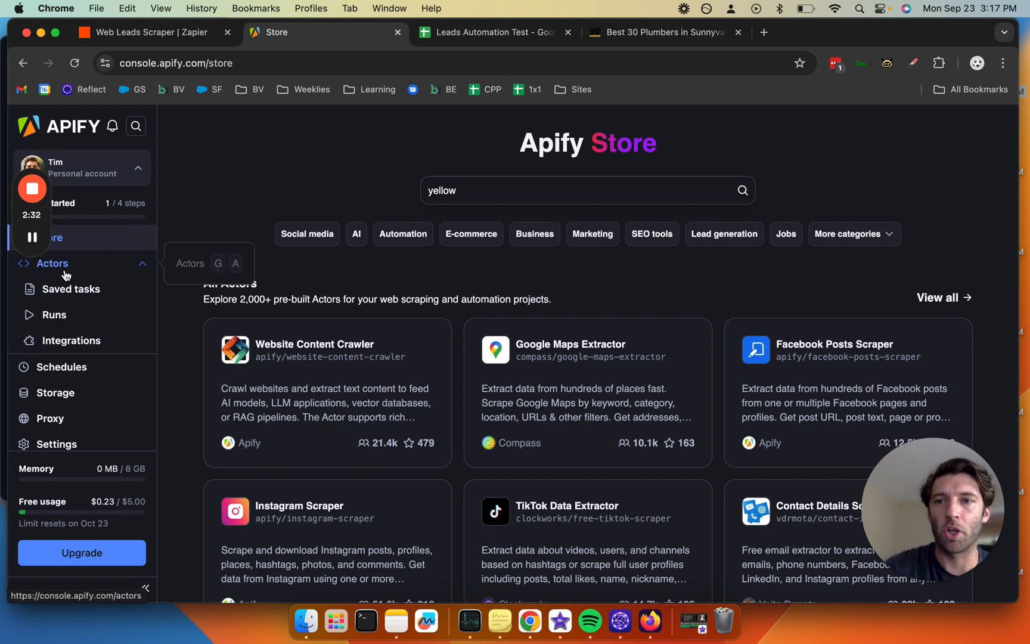
- From the saved tasks, open the Yellow Pages US Scraper Actor and review its input form
{"action": "left_click", "coordinate": [60, 290]}
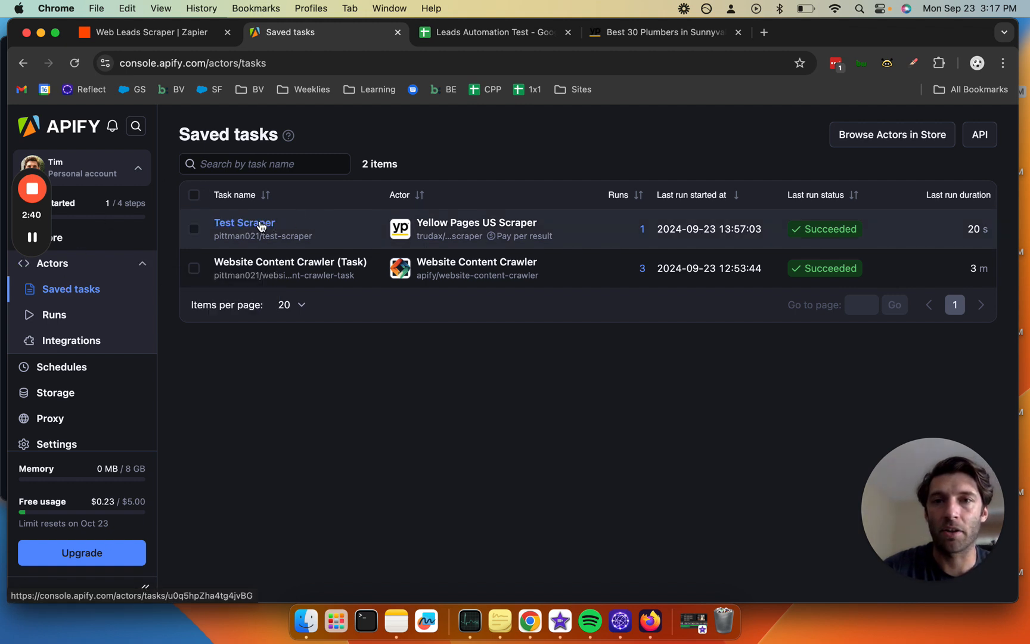
{"action": "left_click", "coordinate": [434, 225]}
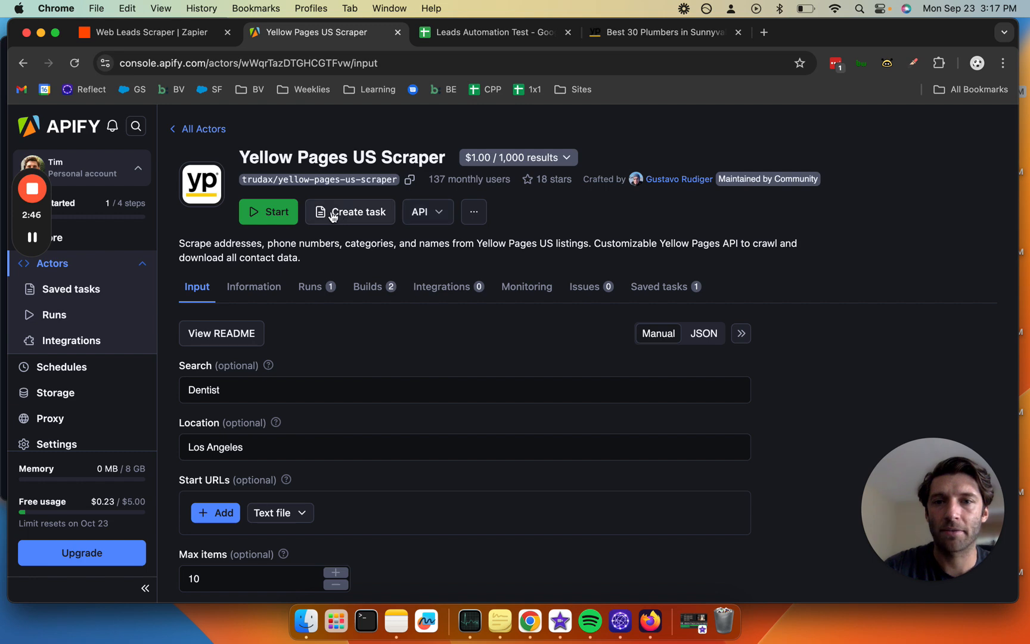
{"action": "scroll", "coordinate": [165, 379], "scroll_direction": "down", "scroll_amount": 3}
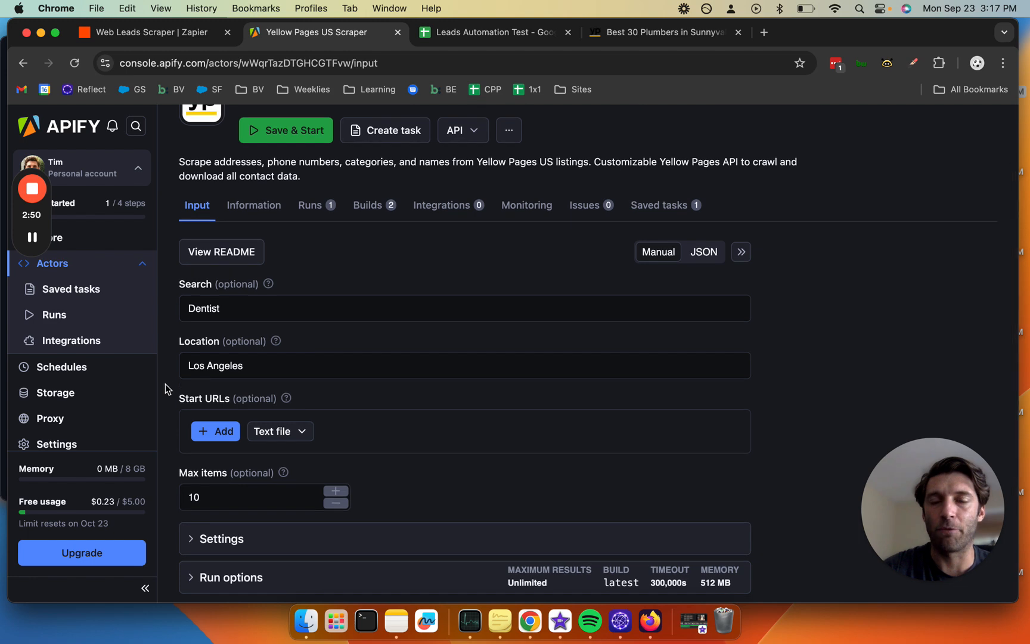
{"action": "scroll", "coordinate": [166, 364], "scroll_direction": "down", "scroll_amount": 3}
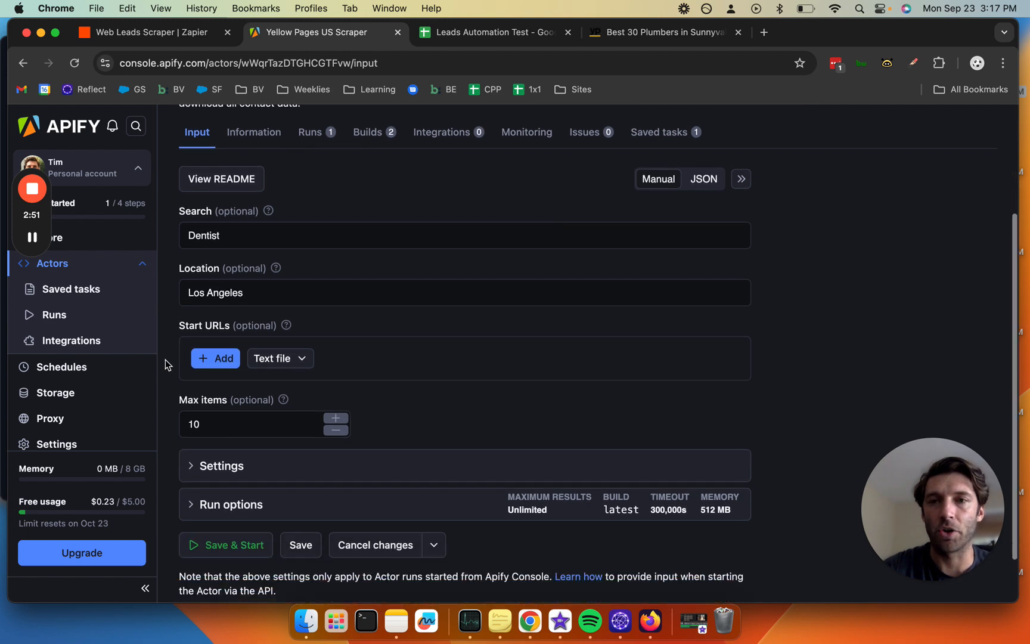
- Compare the Actor's Search and Location inputs with the matching search fields on the Yellow Pages site
{"action": "double_click", "coordinate": [205, 237]}
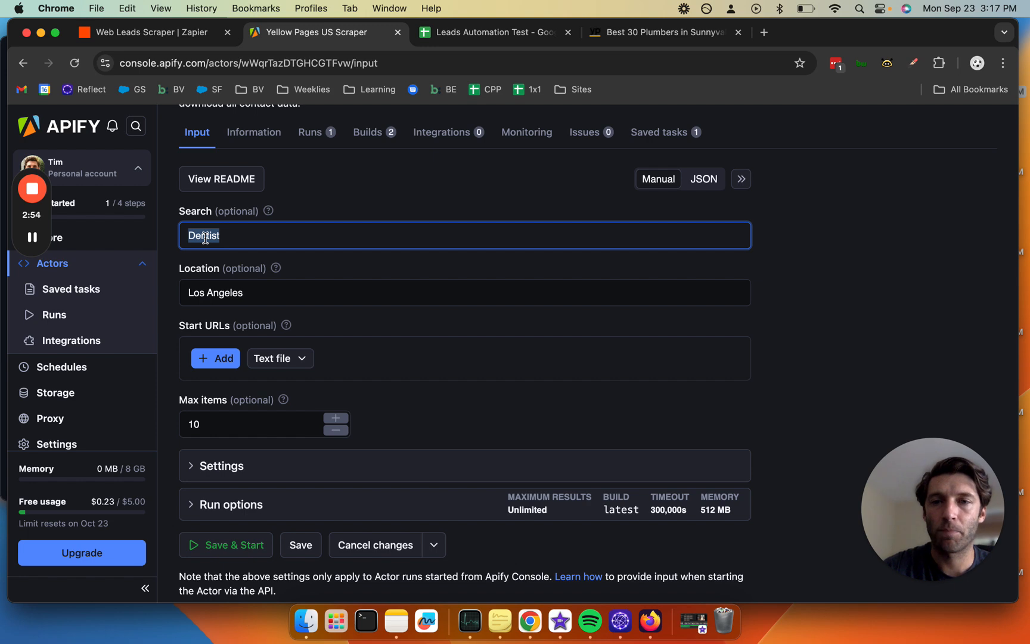
{"action": "triple_click", "coordinate": [198, 292]}
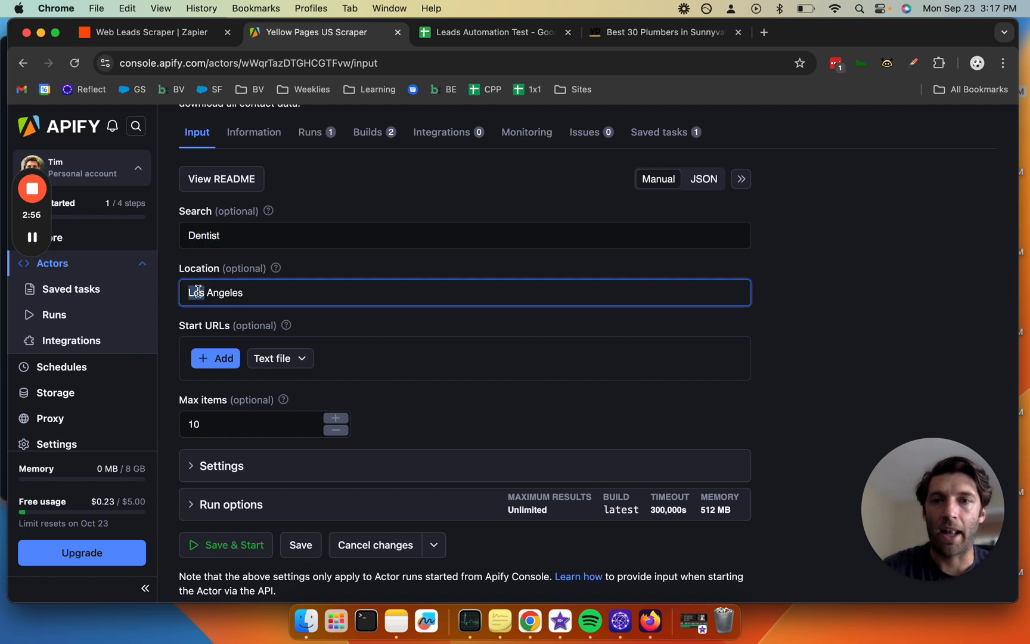
{"action": "left_click", "coordinate": [635, 35]}
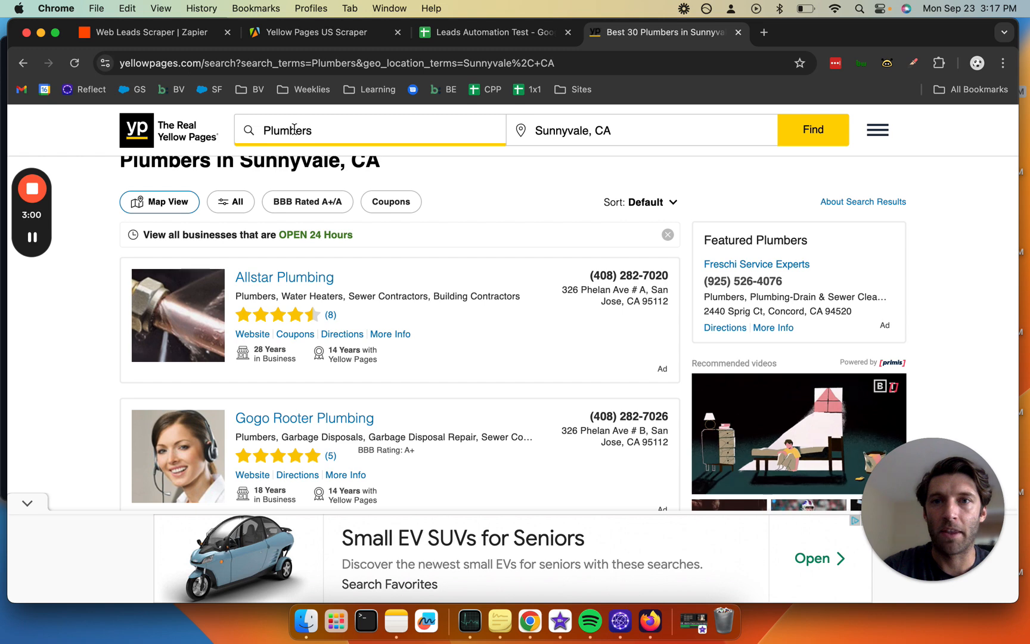
{"action": "left_click", "coordinate": [329, 33]}
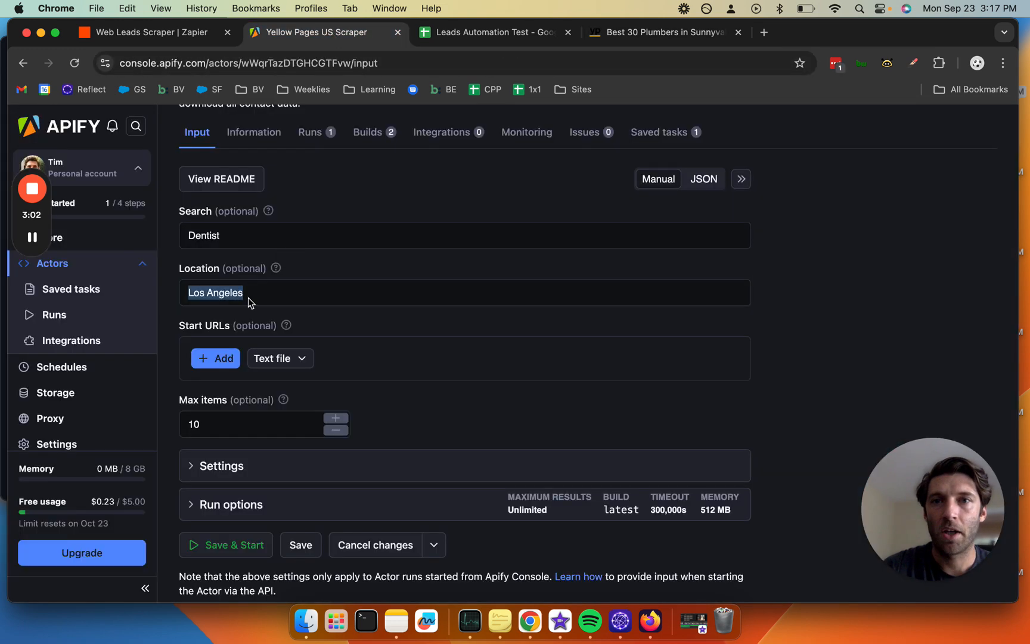
{"action": "key", "text": "shift+Tab"}
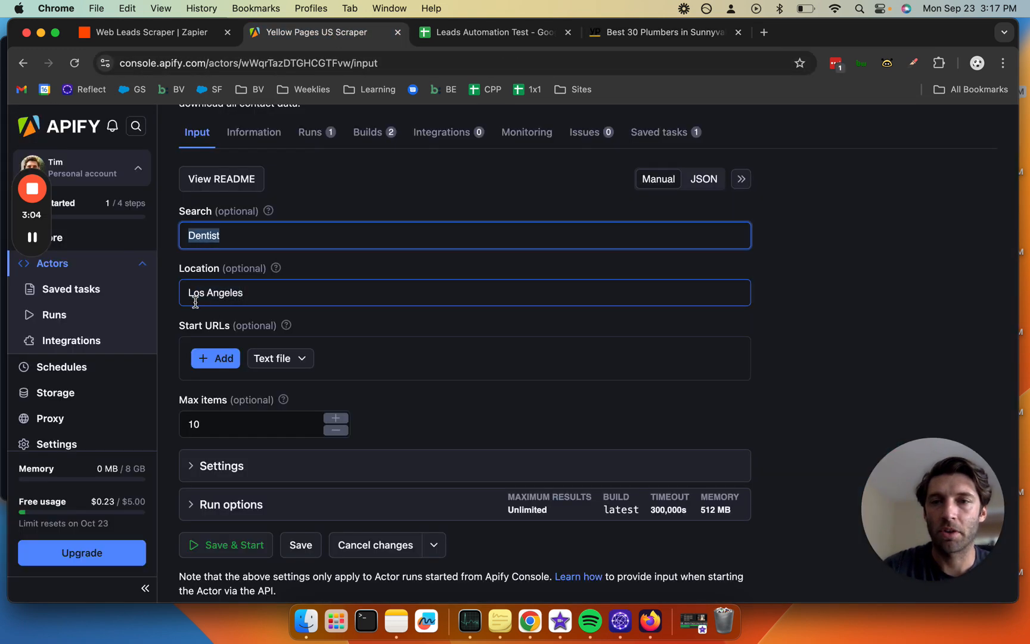
{"action": "double_click", "coordinate": [200, 296]}
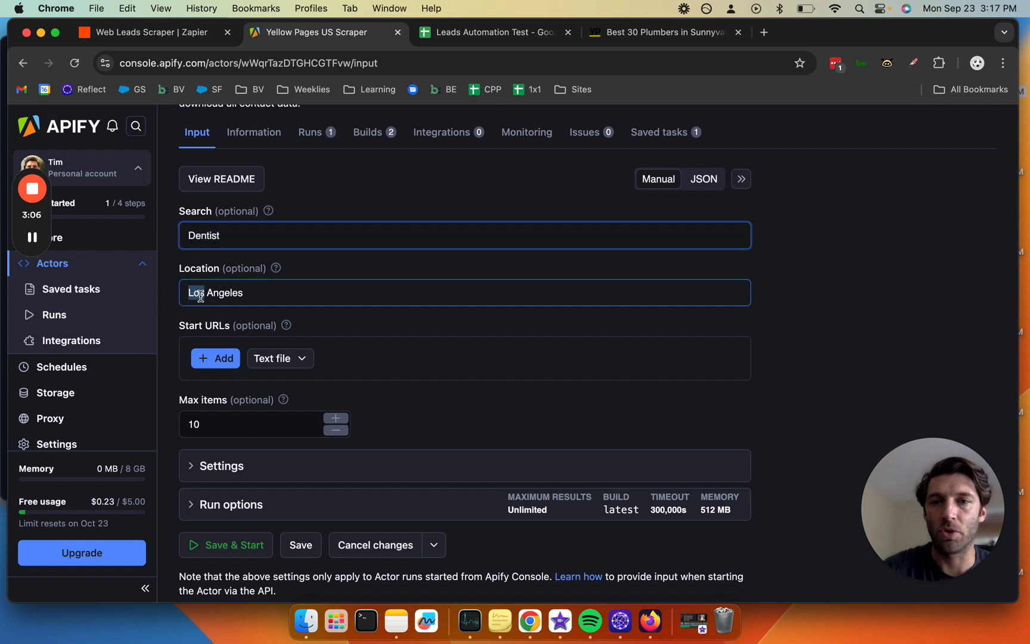
- Open the Test Scraper saved task and review its Search, Location and Max items inputs
{"action": "left_click", "coordinate": [54, 289]}
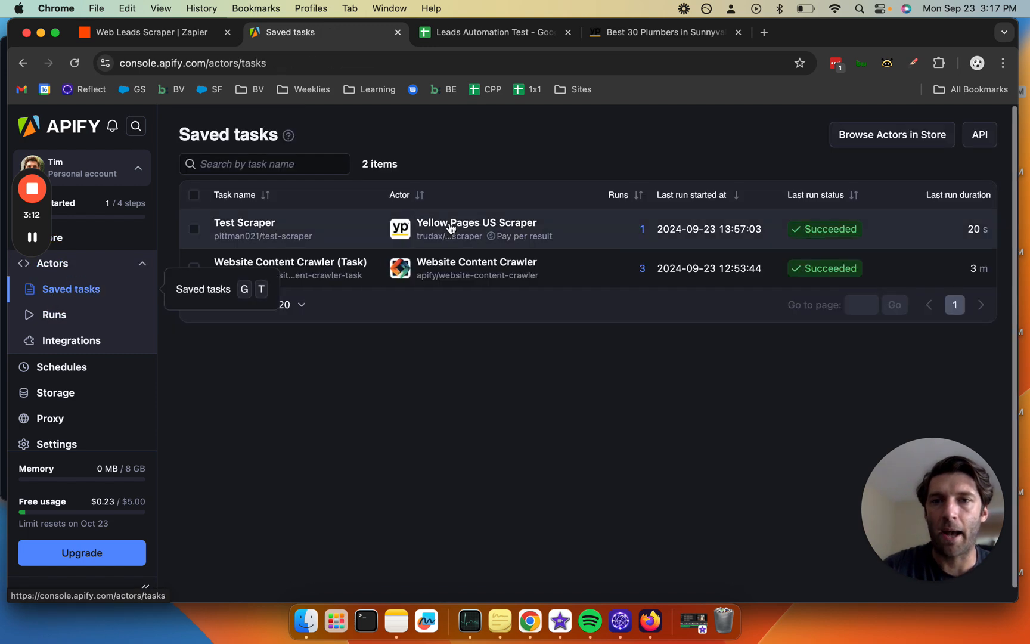
{"action": "left_click", "coordinate": [267, 228]}
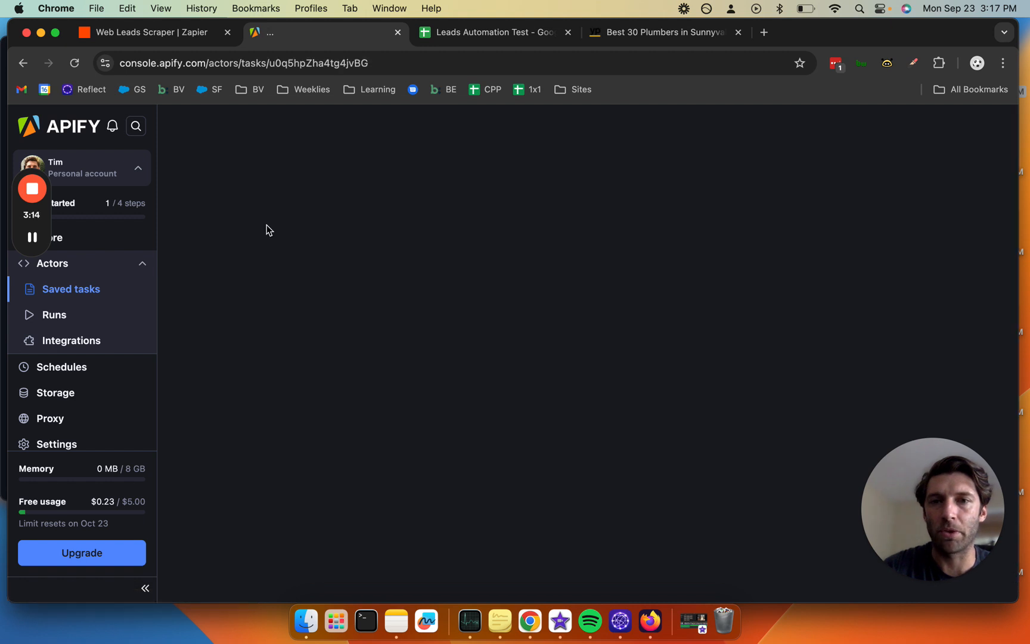
{"action": "left_click", "coordinate": [182, 324]}
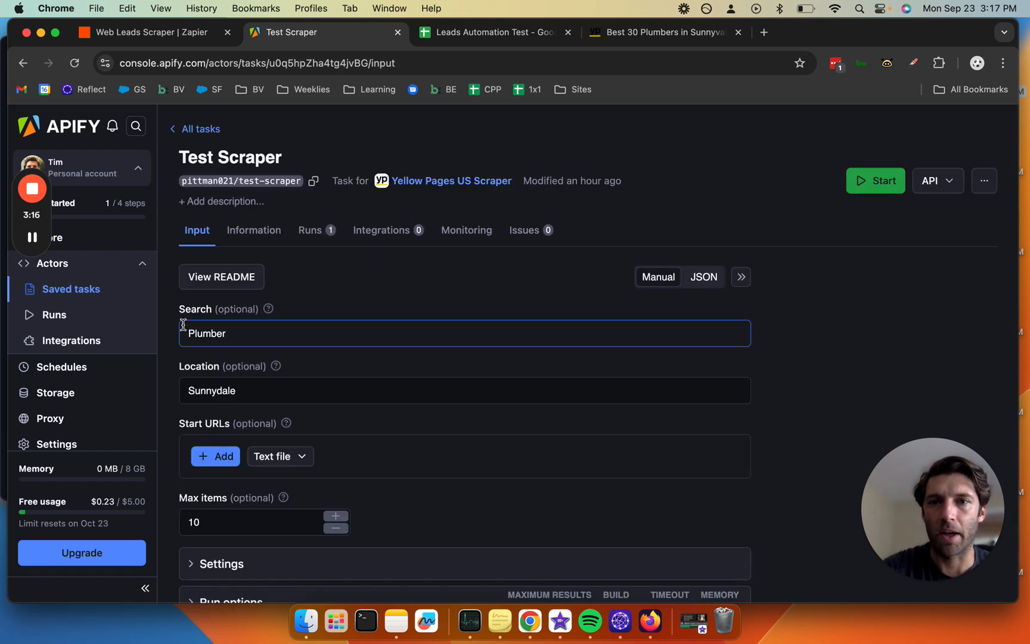
{"action": "scroll", "coordinate": [174, 346], "scroll_direction": "down", "scroll_amount": 3}
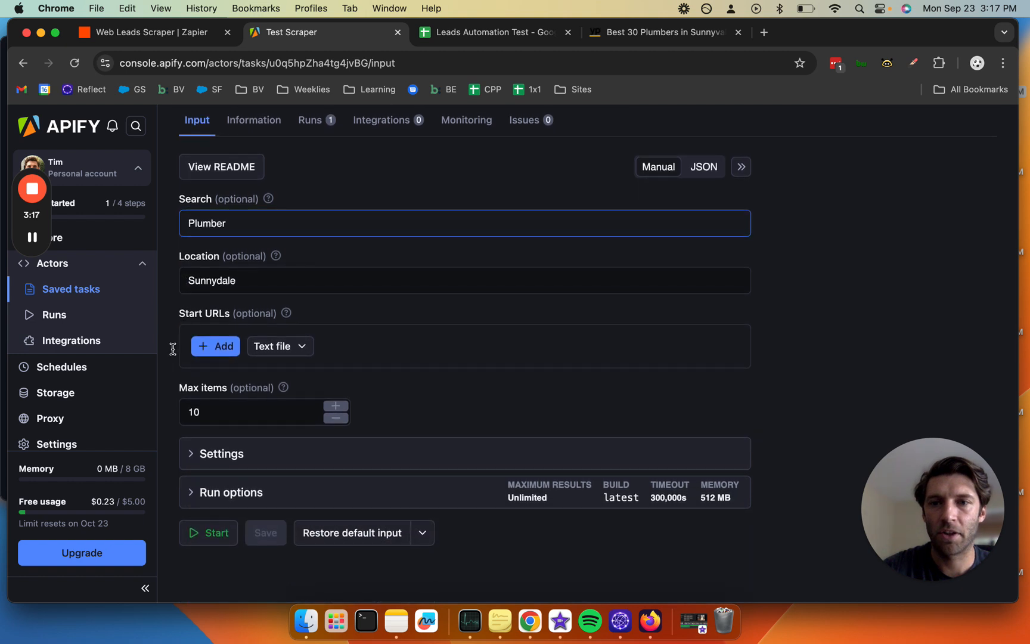
{"action": "left_click", "coordinate": [193, 411]}
{"action": "double_click", "coordinate": [193, 411]}
{"action": "left_click", "coordinate": [749, 317]}
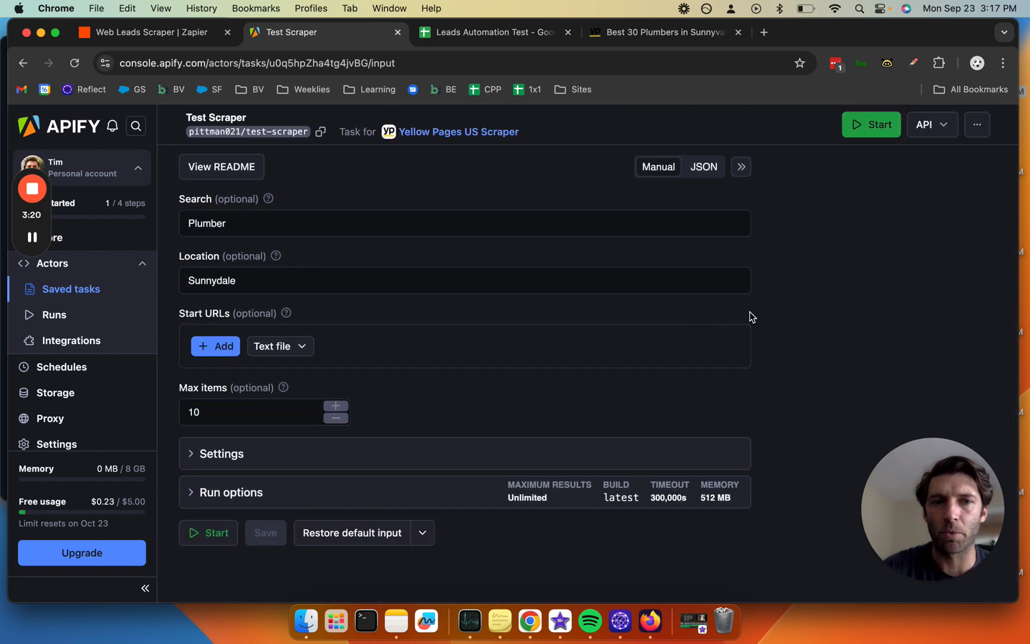
- Expand the Test Scraper task's Settings and Run options and review the debug, build, timeout, memory and maximum results options
{"action": "left_click", "coordinate": [190, 453]}
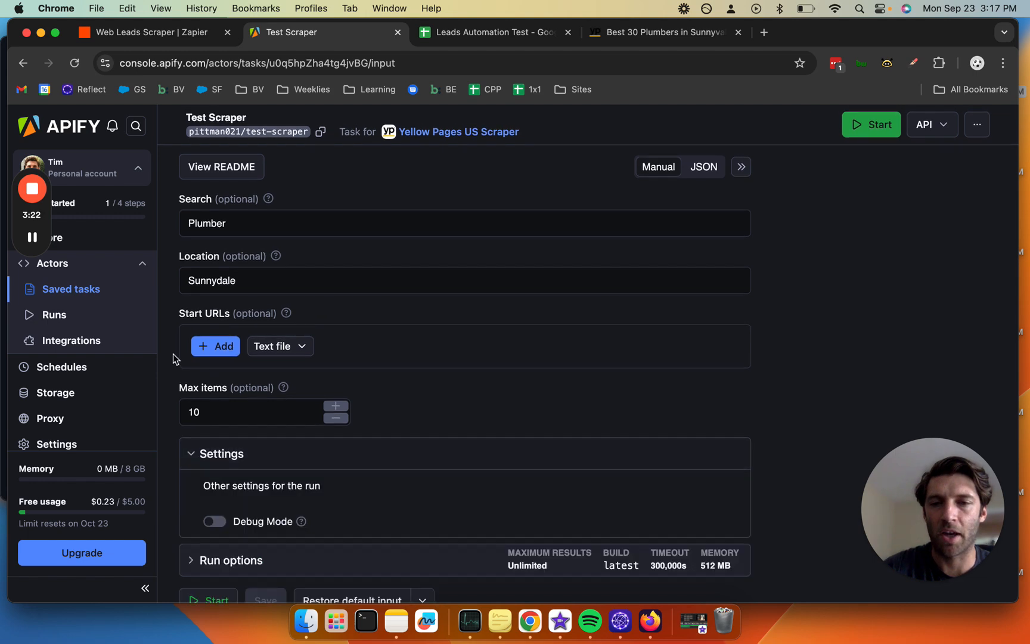
{"action": "scroll", "coordinate": [173, 353], "scroll_direction": "down", "scroll_amount": 2}
{"action": "left_click", "coordinate": [192, 493]}
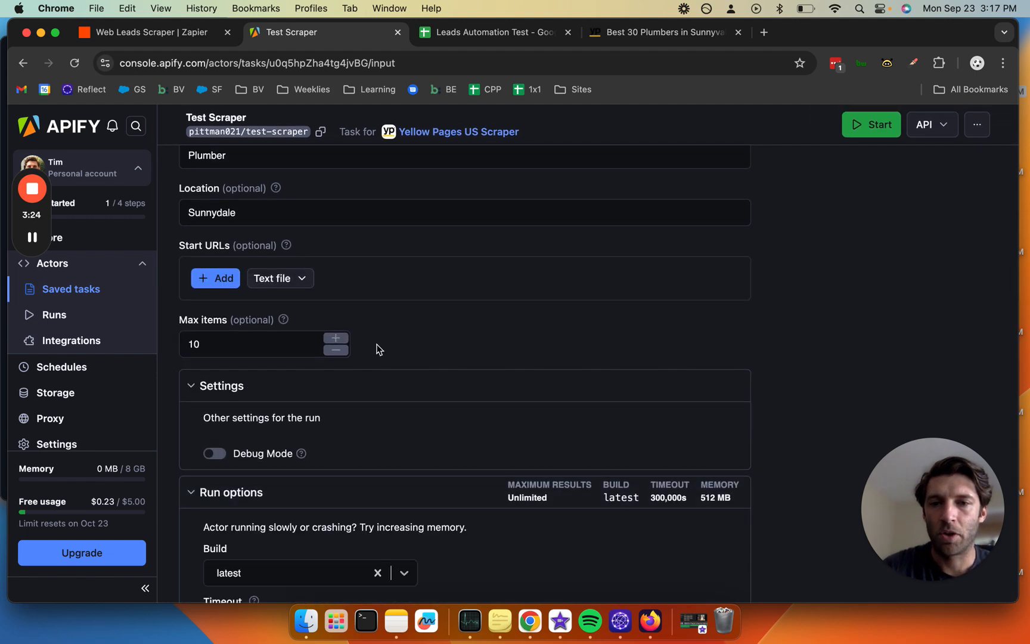
{"action": "scroll", "coordinate": [743, 319], "scroll_direction": "down", "scroll_amount": 8}
{"action": "scroll", "coordinate": [743, 316], "scroll_direction": "up", "scroll_amount": 2}
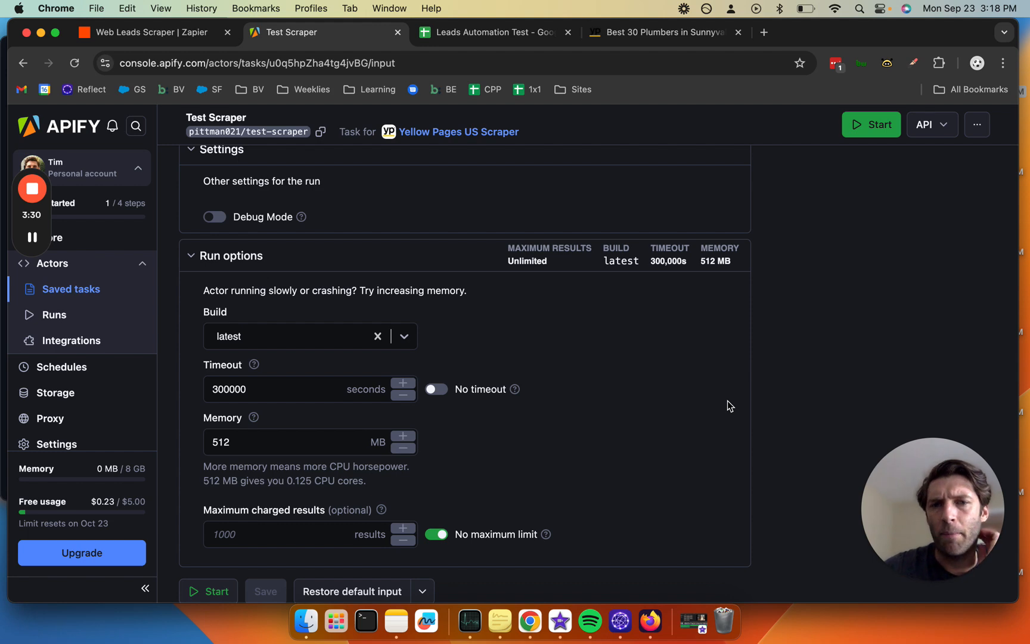
- Open the finished run of the Test Scraper task from its run history
{"action": "scroll", "coordinate": [769, 339], "scroll_direction": "up", "scroll_amount": 10}
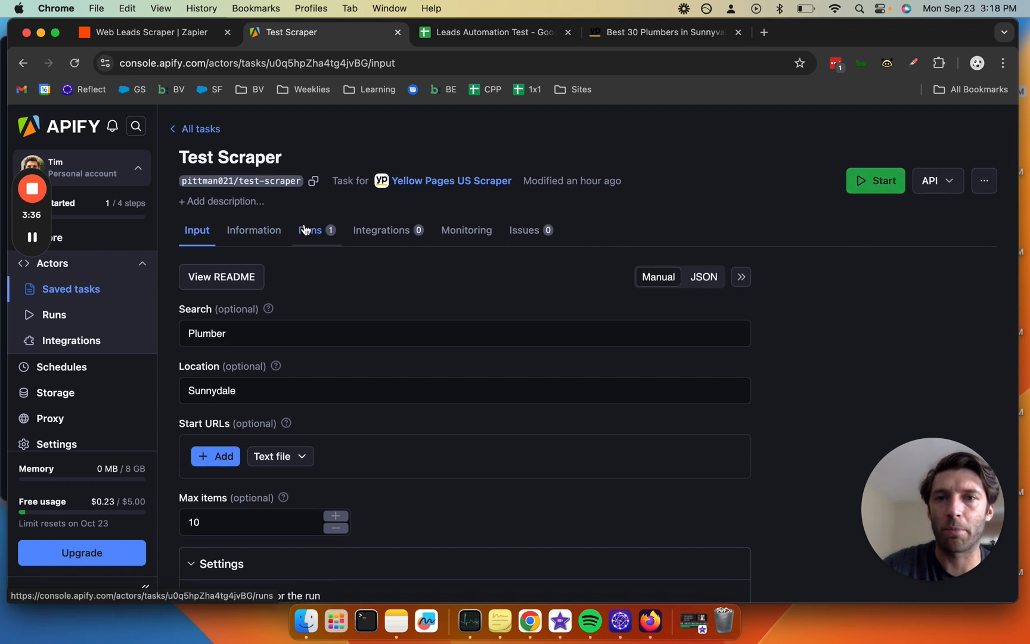
{"action": "left_click", "coordinate": [322, 239]}
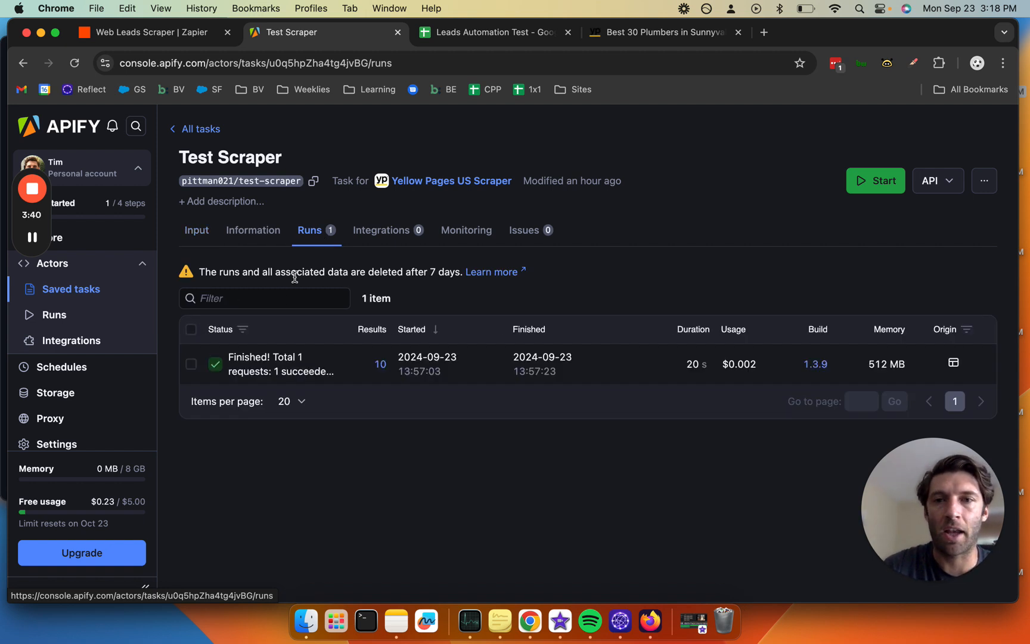
{"action": "left_click", "coordinate": [251, 362]}
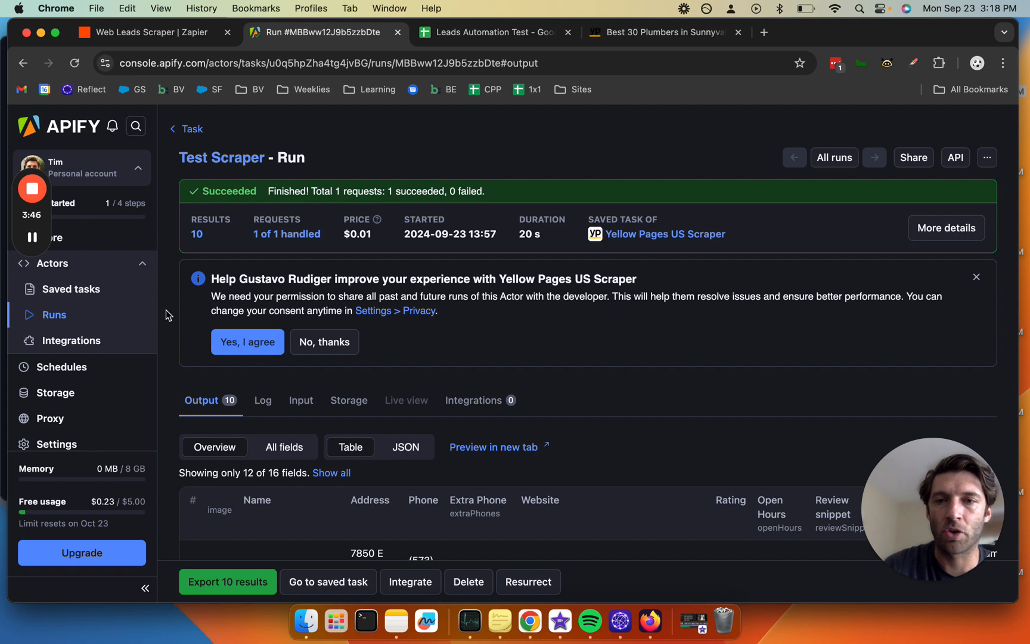
- Examine the run's output table, checking the lead fields from name and address through categories and URL for all results
{"action": "scroll", "coordinate": [166, 308], "scroll_direction": "down", "scroll_amount": 5}
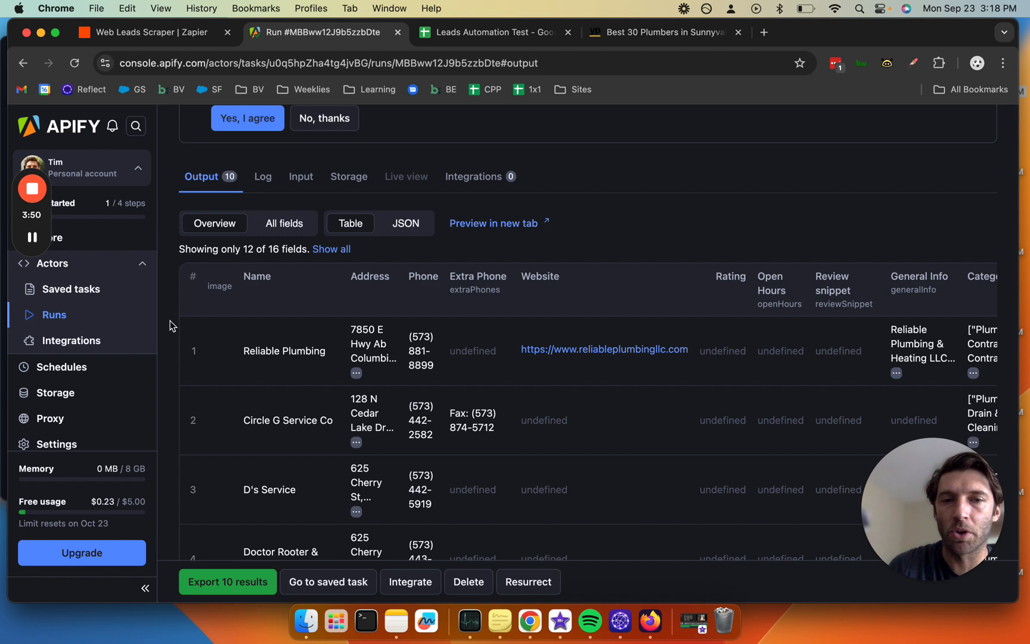
{"action": "scroll", "coordinate": [167, 316], "scroll_direction": "down", "scroll_amount": 2}
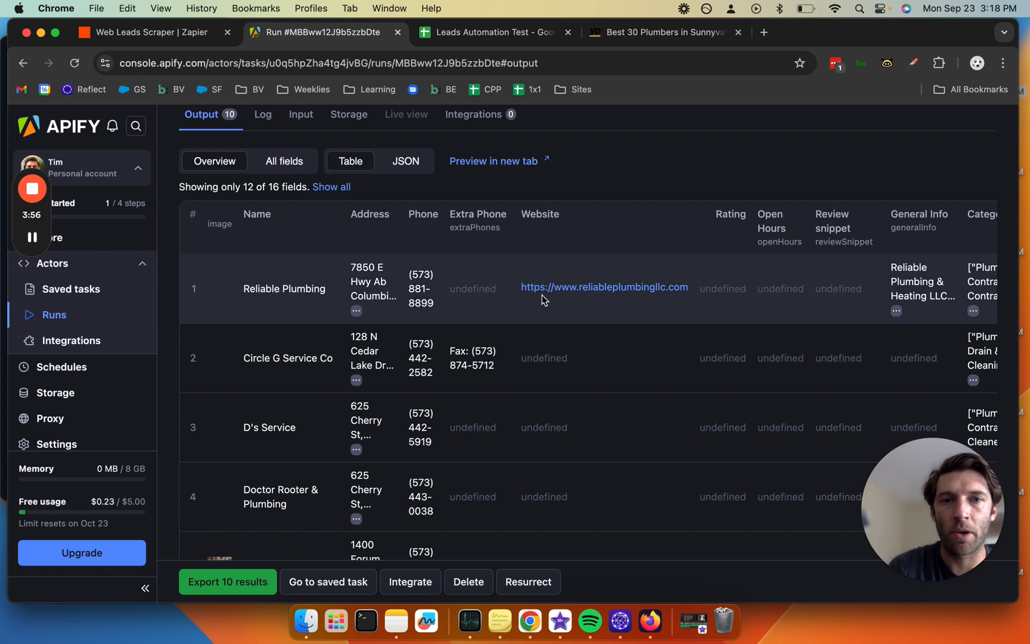
{"action": "scroll", "coordinate": [600, 298], "scroll_direction": "right", "scroll_amount": 5}
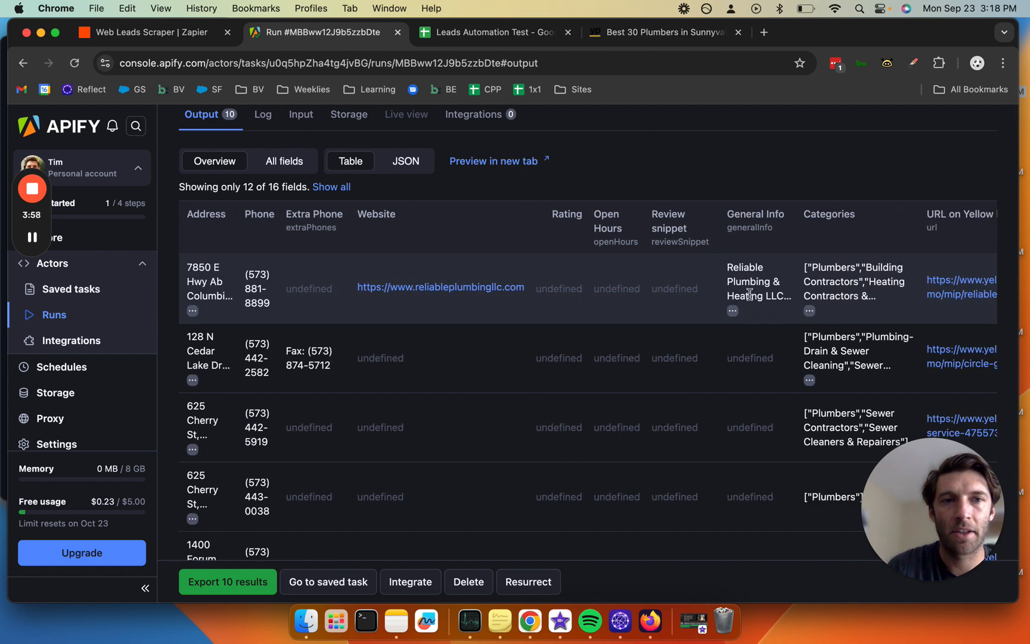
{"action": "scroll", "coordinate": [749, 294], "scroll_direction": "right", "scroll_amount": 5}
{"action": "scroll", "coordinate": [768, 299], "scroll_direction": "left", "scroll_amount": 10}
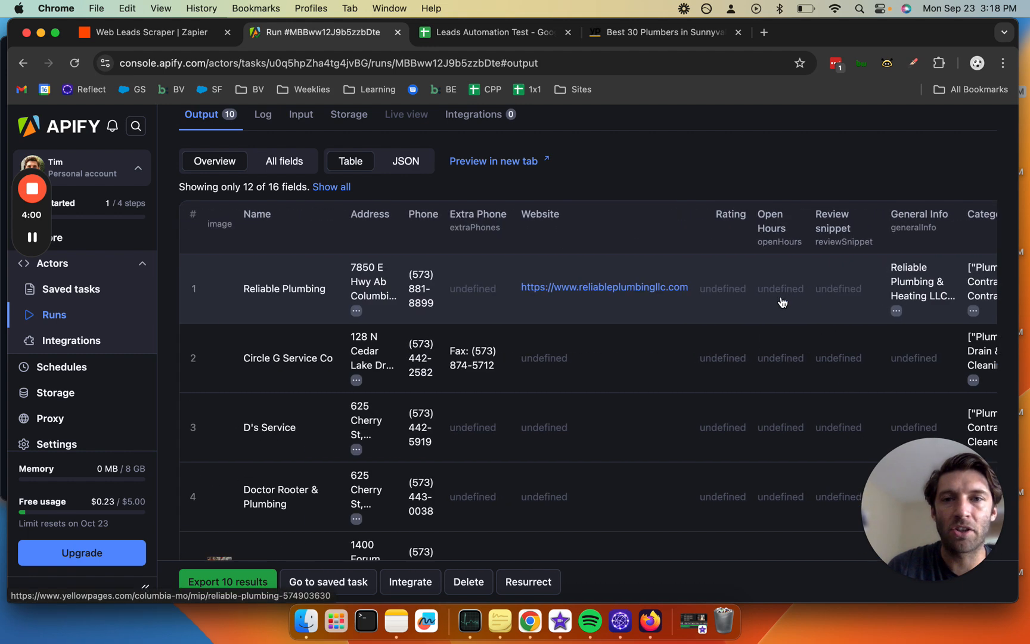
{"action": "scroll", "coordinate": [238, 372], "scroll_direction": "down", "scroll_amount": 3}
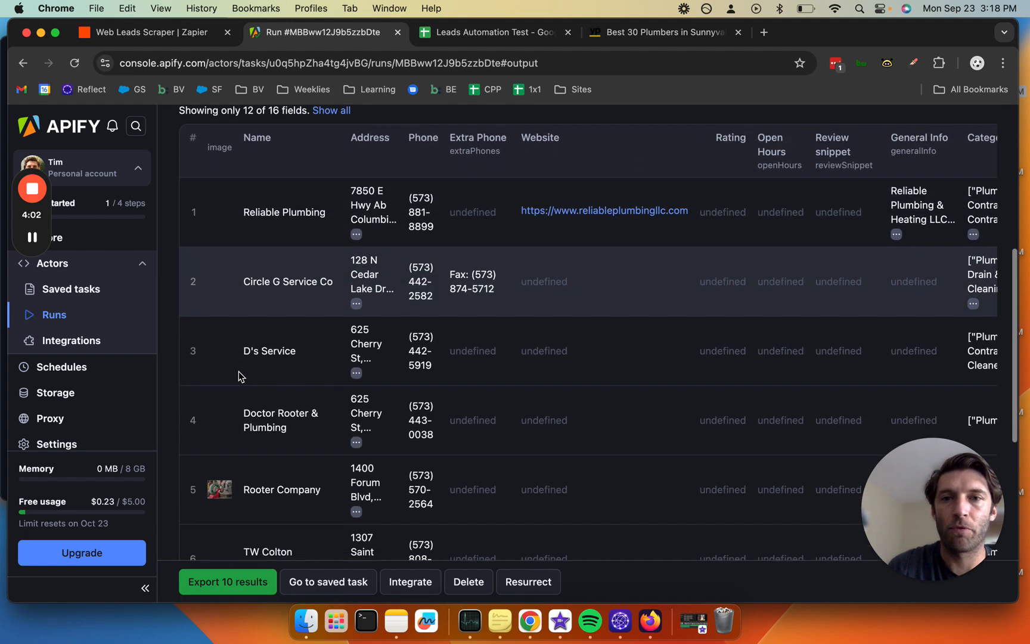
{"action": "scroll", "coordinate": [239, 295], "scroll_direction": "down", "scroll_amount": 10}
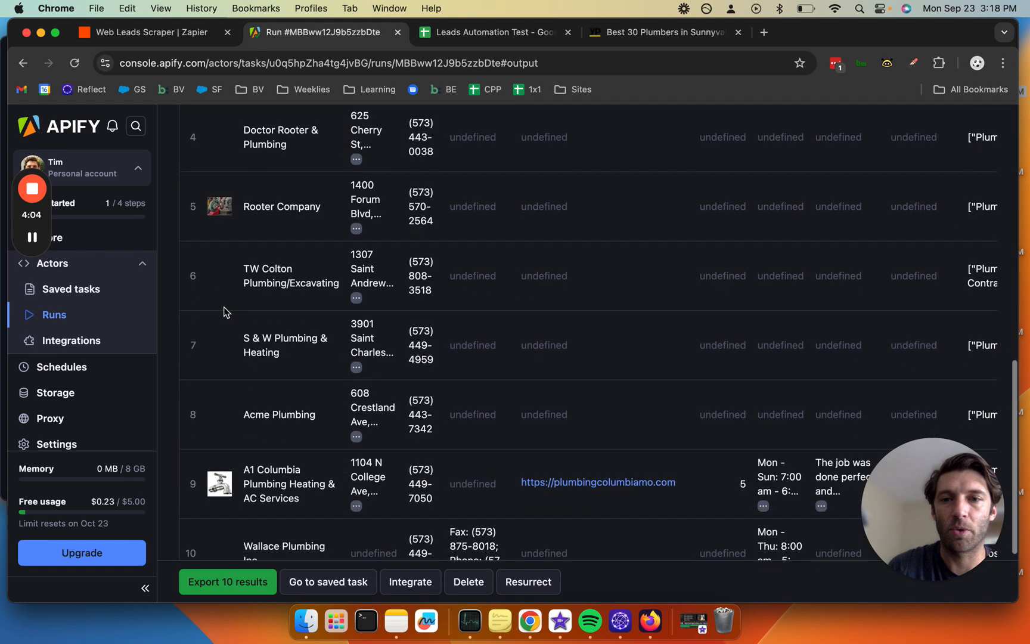
{"action": "scroll", "coordinate": [225, 311], "scroll_direction": "up", "scroll_amount": 15}
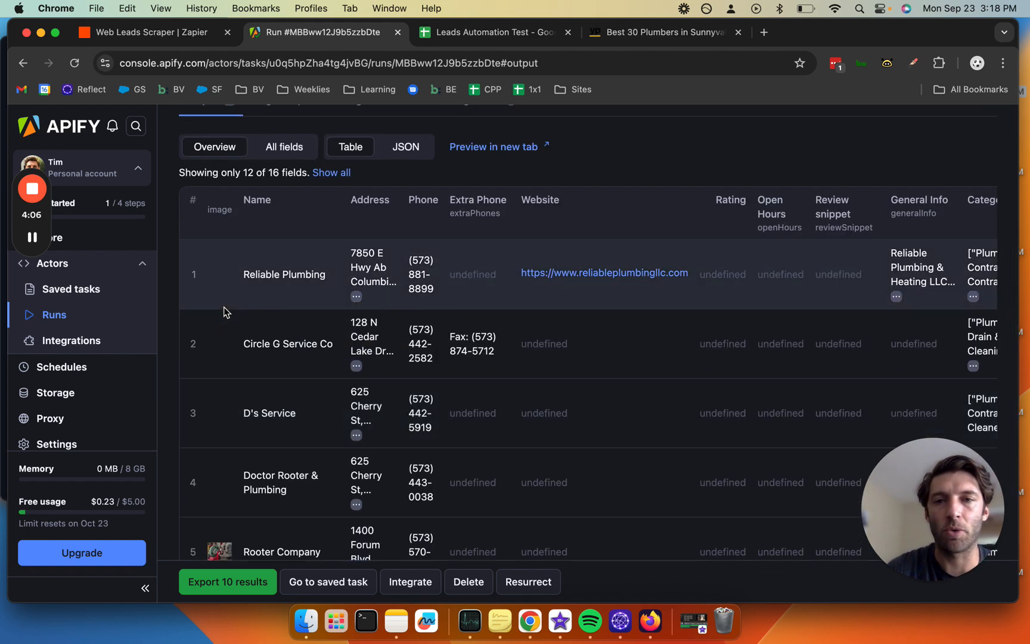
{"action": "scroll", "coordinate": [225, 309], "scroll_direction": "up", "scroll_amount": 2}
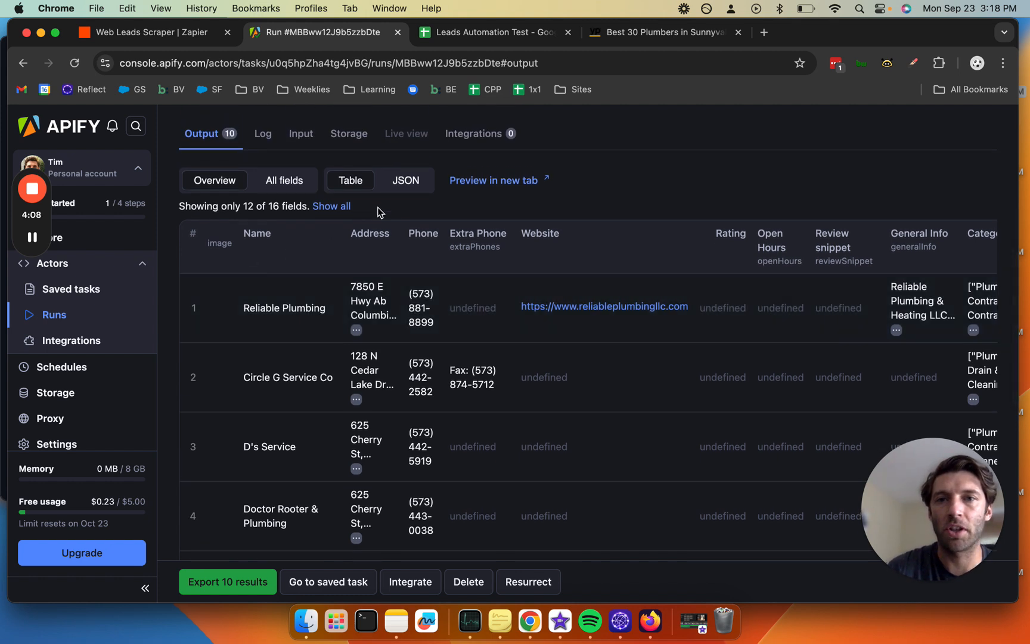
- Show the run's output as JSON and review the structure of the scraped records
{"action": "left_click", "coordinate": [404, 182]}
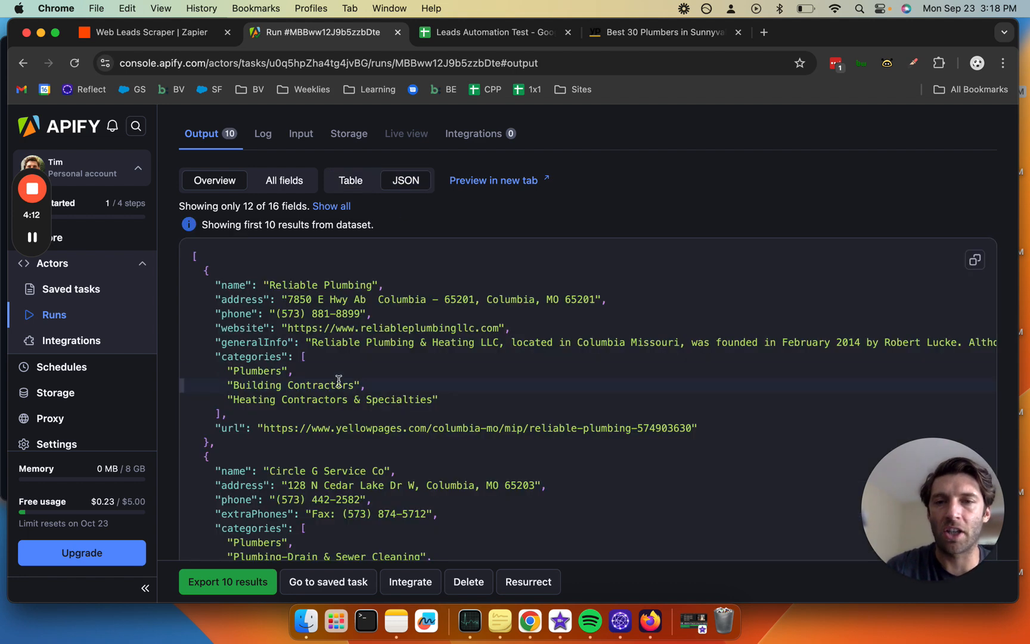
{"action": "scroll", "coordinate": [339, 381], "scroll_direction": "down", "scroll_amount": 3}
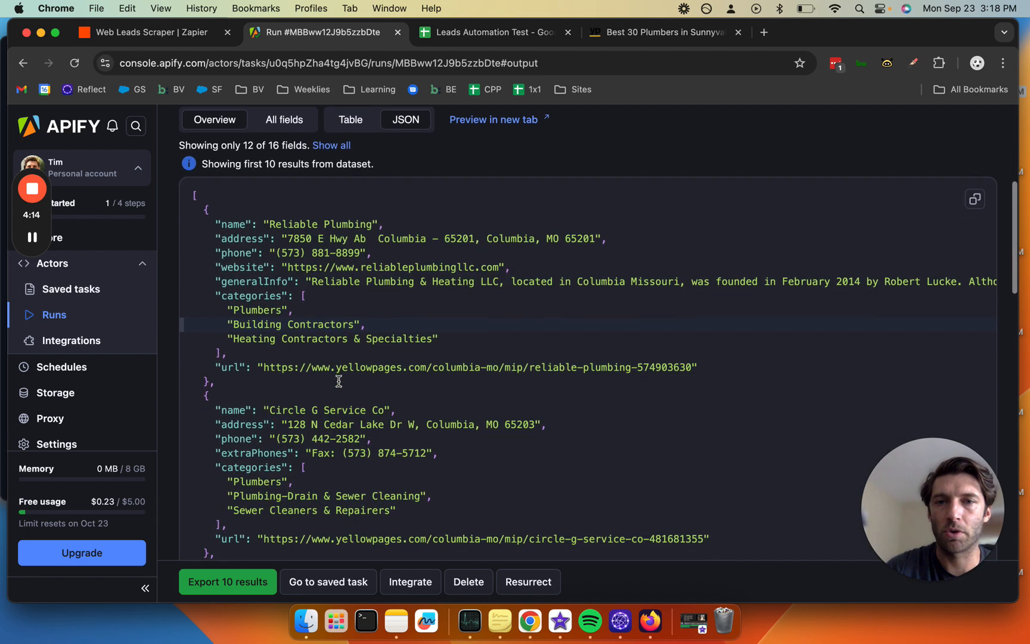
{"action": "scroll", "coordinate": [357, 387], "scroll_direction": "up", "scroll_amount": 5}
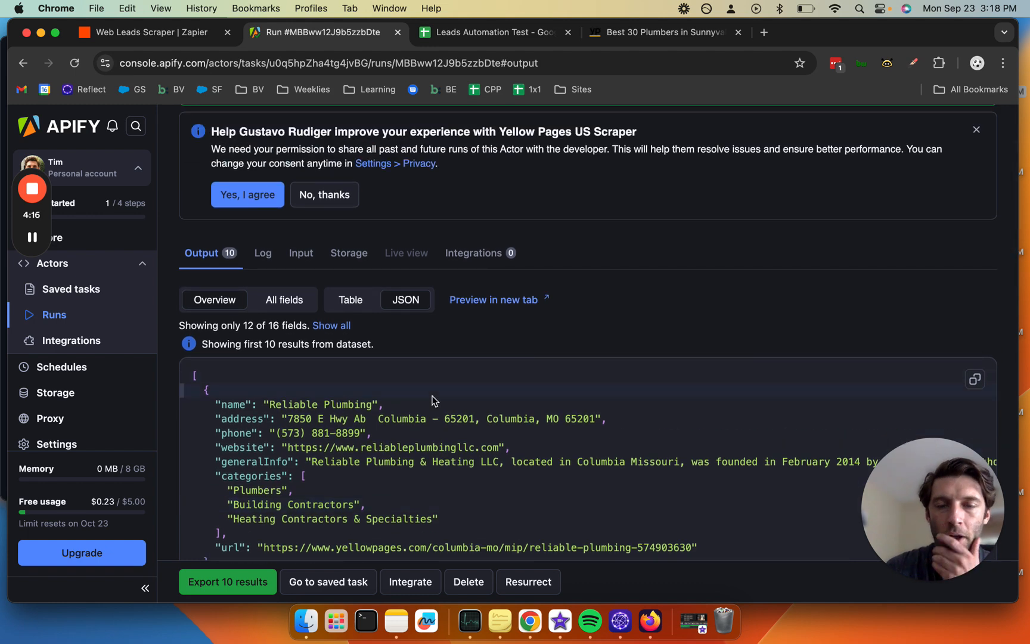
- In the Web Leads Scraper Zap on Zapier, review the Apify trigger's app, trigger event options and connected account
{"action": "left_click", "coordinate": [173, 36]}
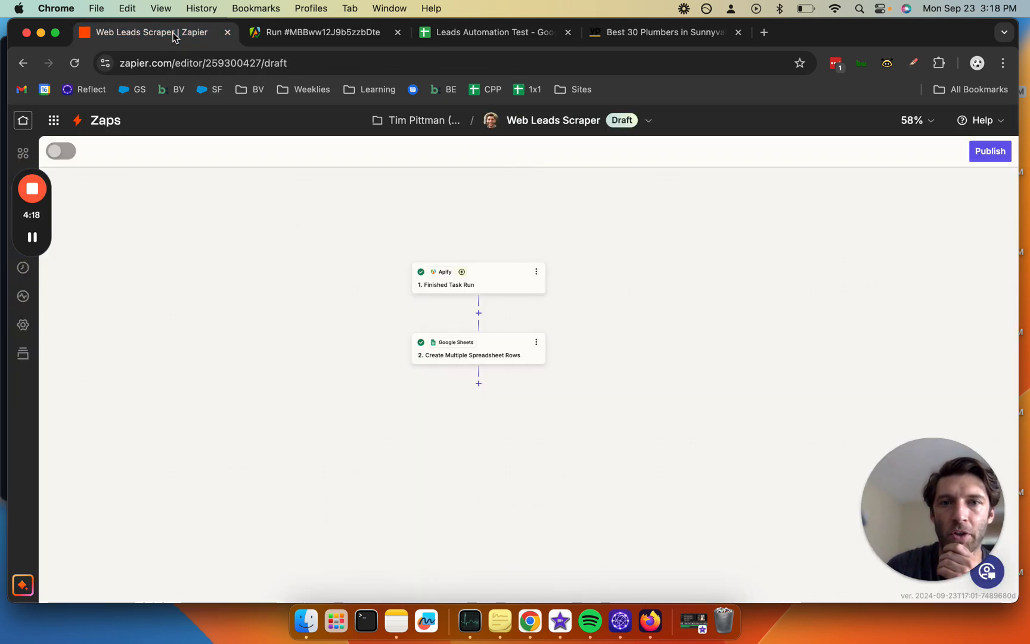
{"action": "left_click", "coordinate": [493, 280]}
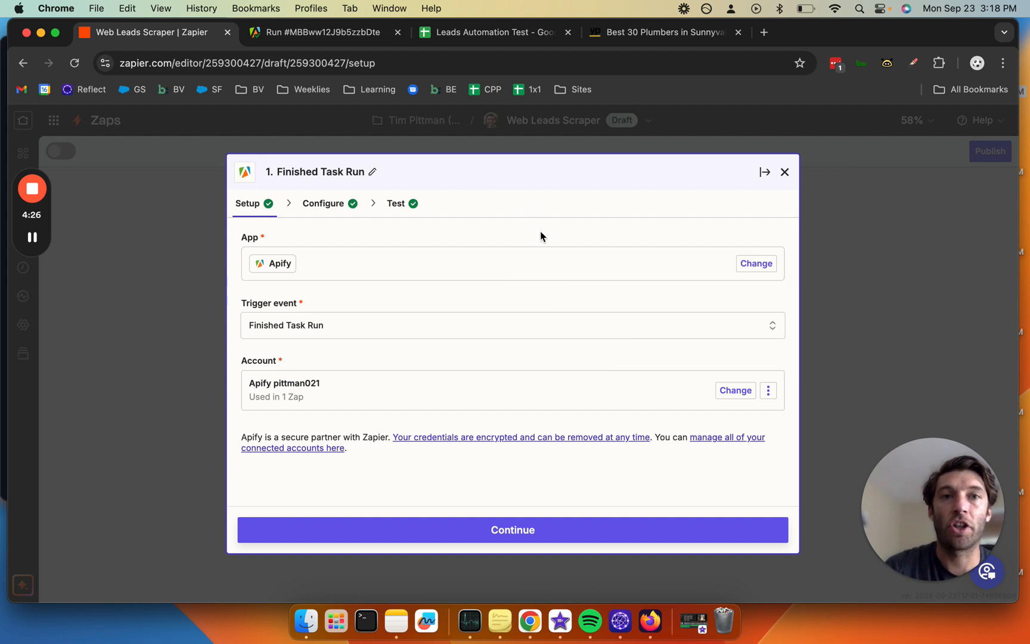
{"action": "left_click", "coordinate": [345, 32]}
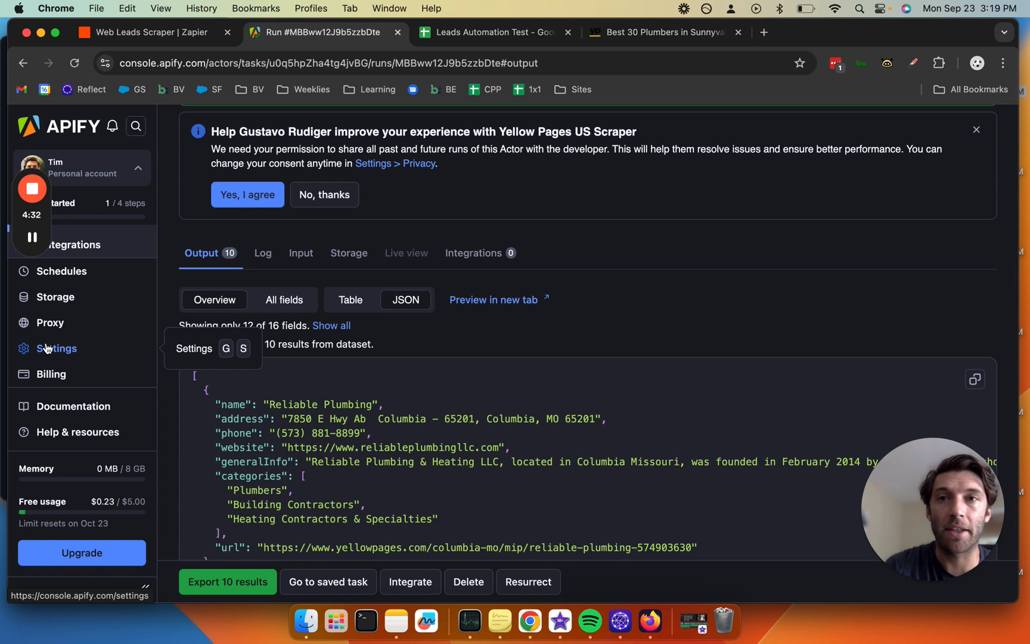
{"action": "left_click", "coordinate": [138, 34]}
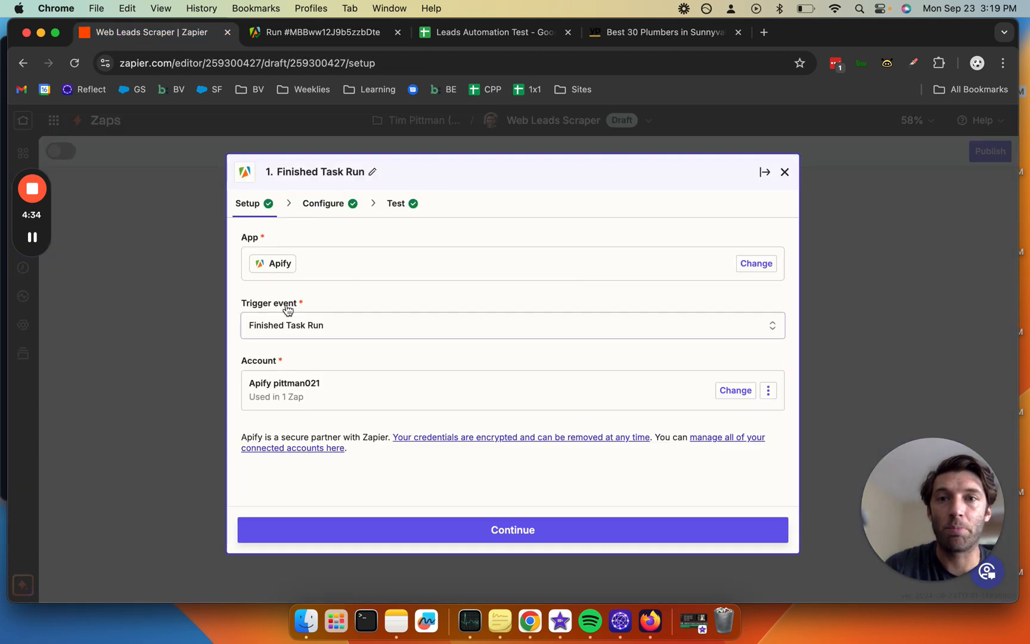
{"action": "mouse_move", "coordinate": [271, 264]}
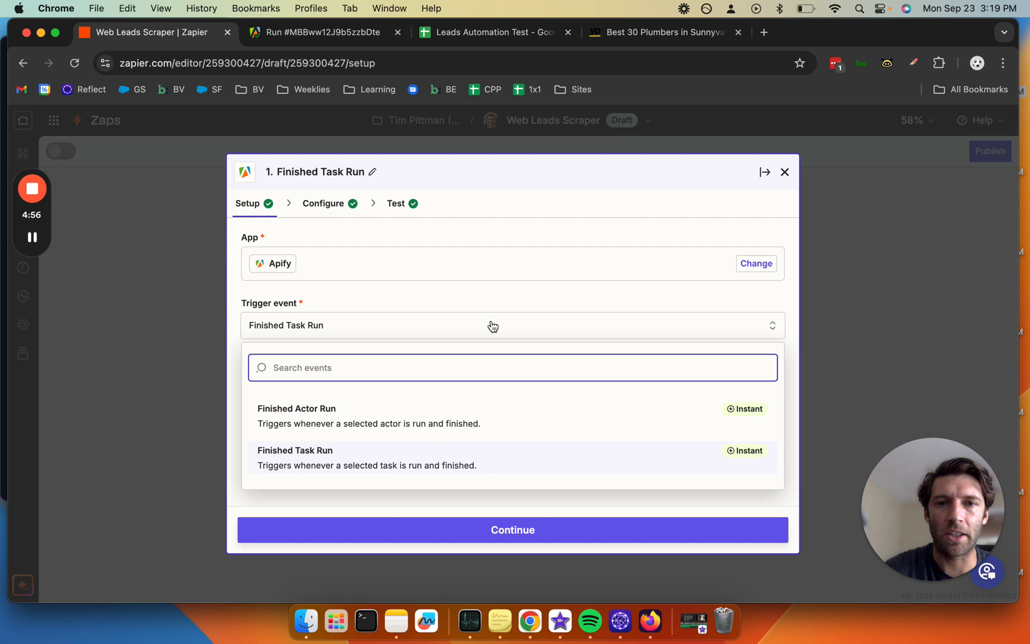
{"action": "left_click", "coordinate": [235, 409]}
- Review the Apify trigger's configured task and the saved tasks available for it, leaving Test Scraper selected
{"action": "left_click", "coordinate": [321, 203]}
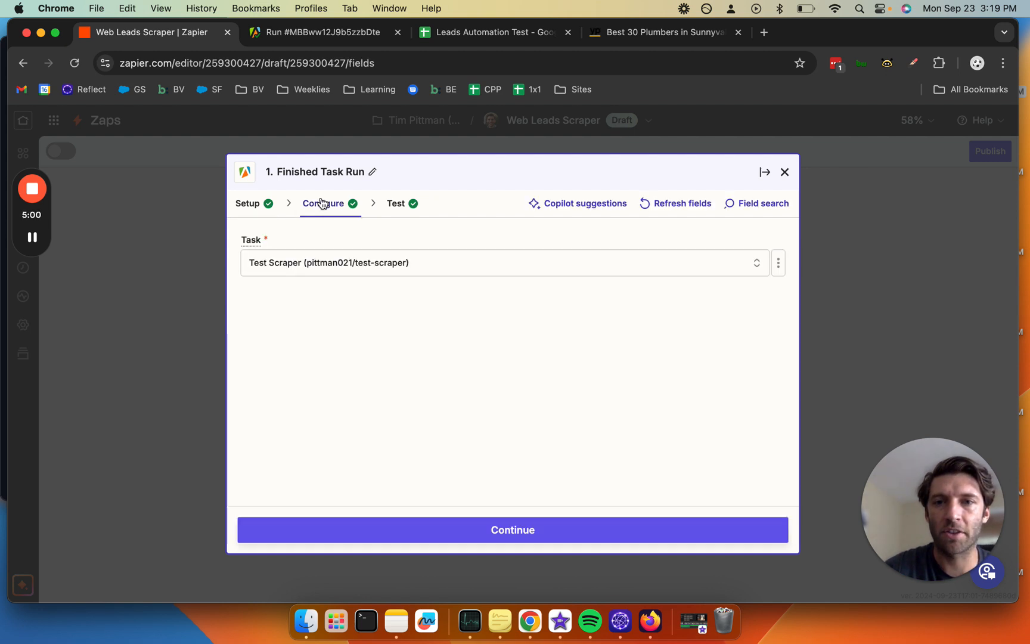
{"action": "left_click", "coordinate": [333, 266]}
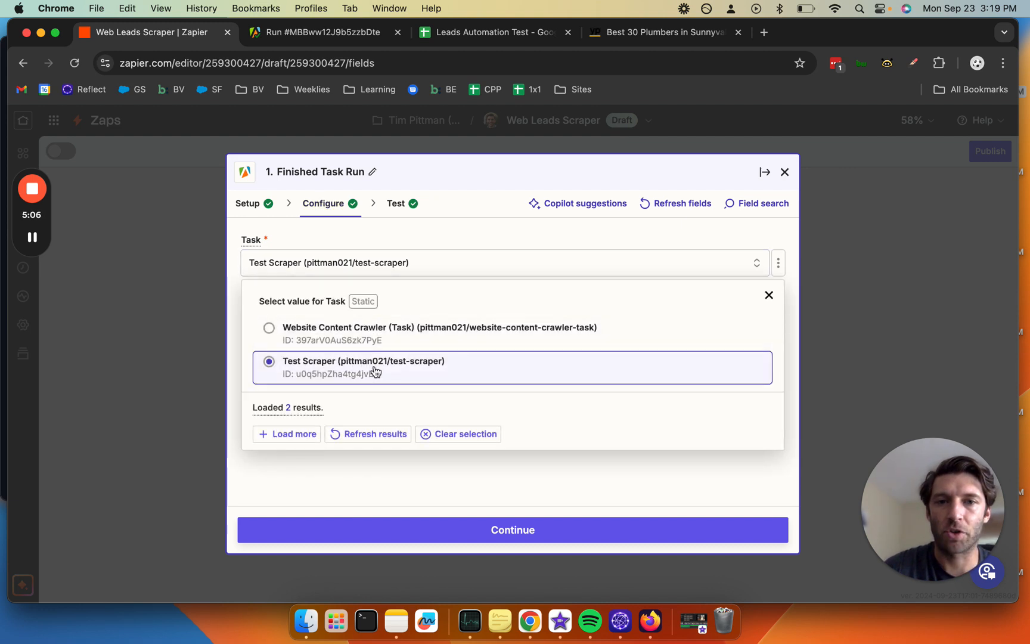
{"action": "left_click", "coordinate": [376, 479]}
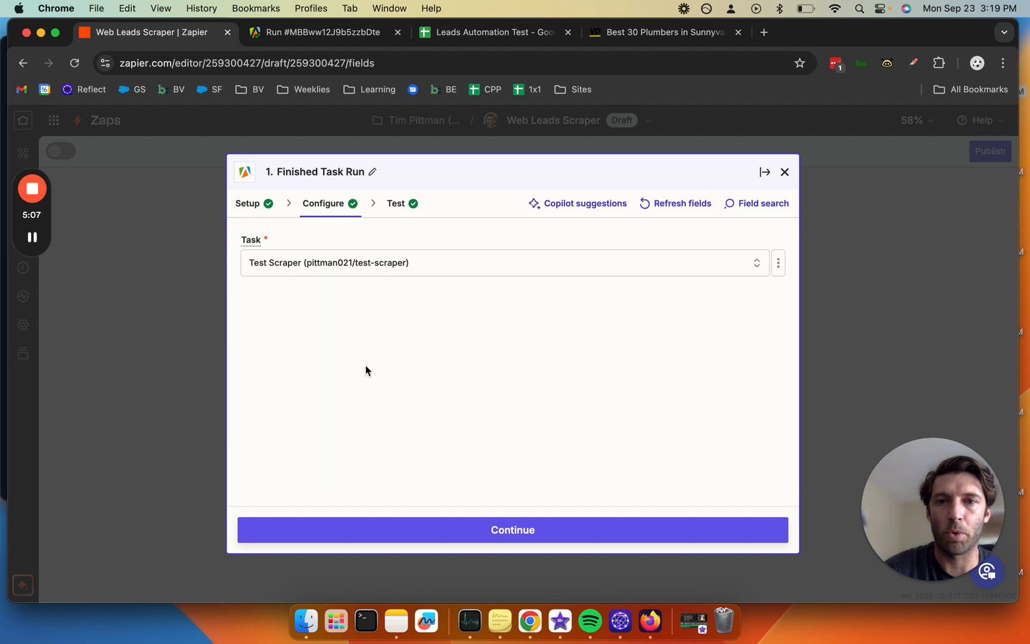
- Examine the trigger's test record through its run details, pricing, usage and Dataset items, and close the trigger settings
{"action": "left_click", "coordinate": [395, 203]}
{"action": "scroll", "coordinate": [388, 418], "scroll_direction": "down", "scroll_amount": 2}
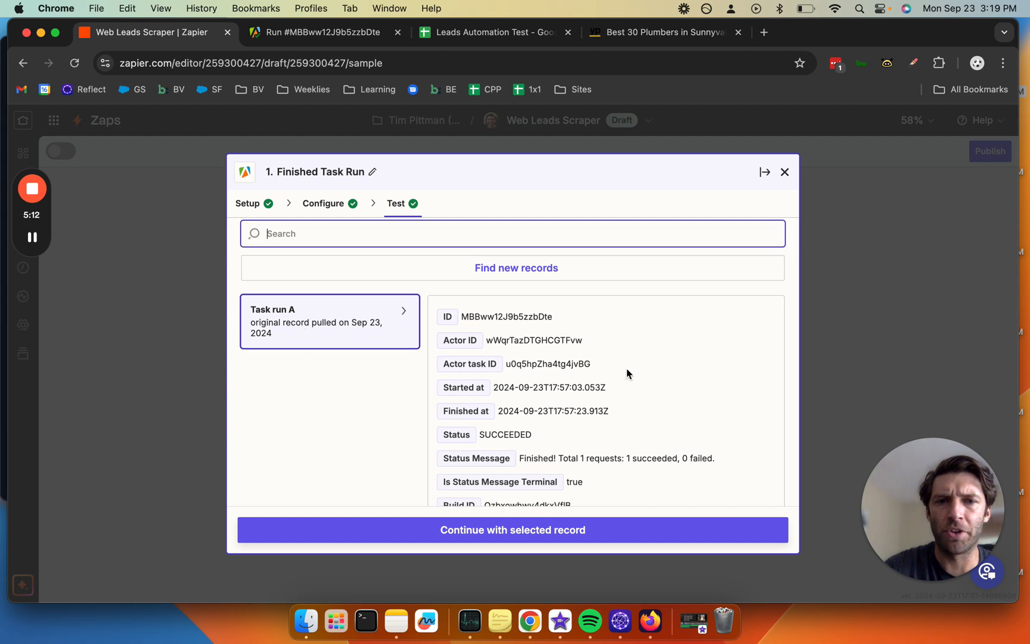
{"action": "scroll", "coordinate": [627, 368], "scroll_direction": "down", "scroll_amount": 3}
{"action": "scroll", "coordinate": [681, 415], "scroll_direction": "down", "scroll_amount": 3}
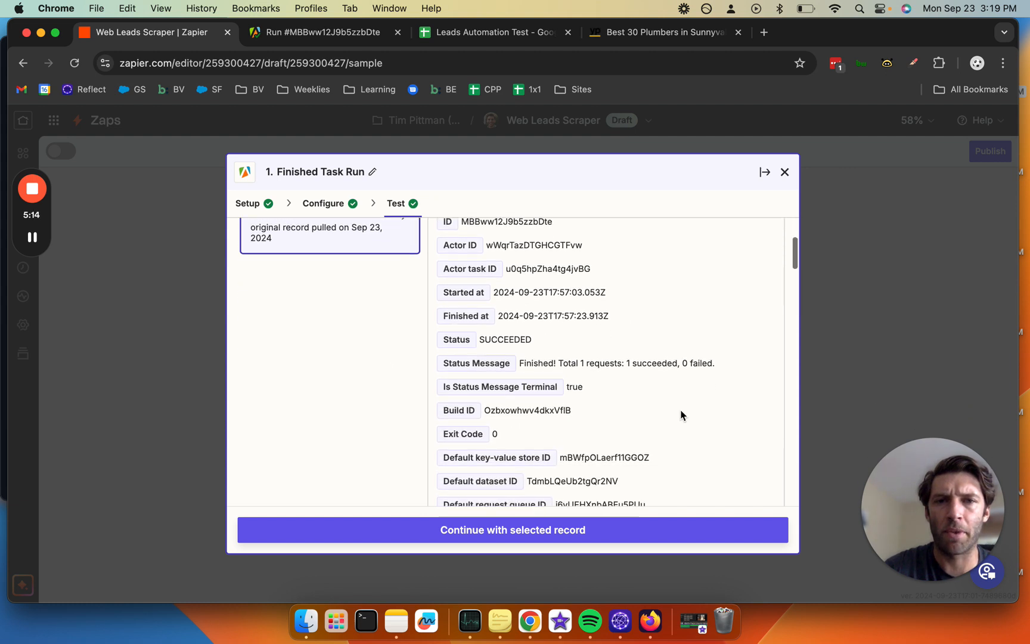
{"action": "scroll", "coordinate": [605, 381], "scroll_direction": "down", "scroll_amount": 6}
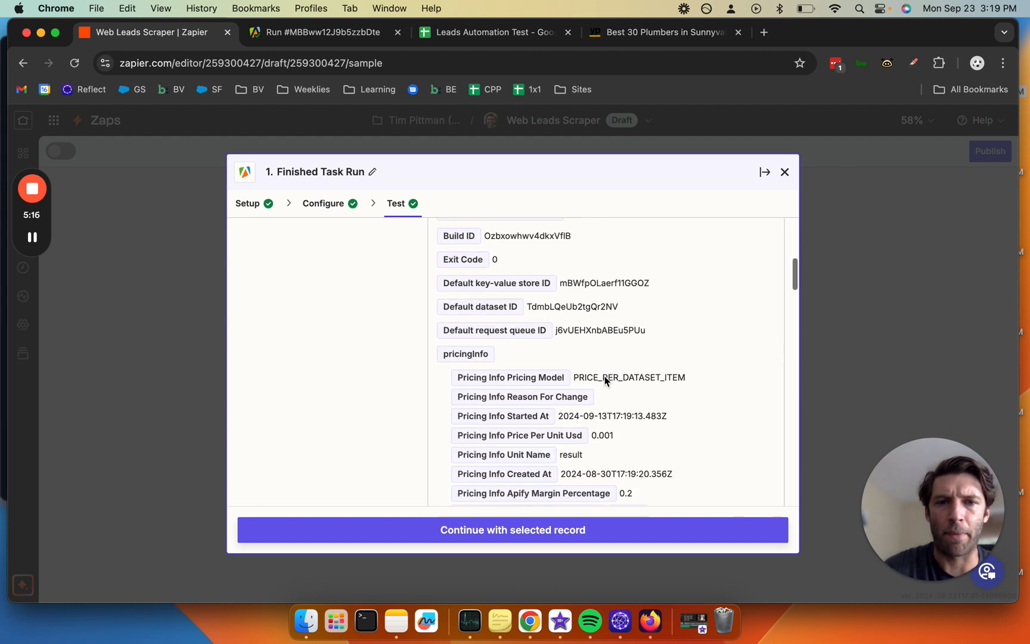
{"action": "scroll", "coordinate": [605, 381], "scroll_direction": "down", "scroll_amount": 14}
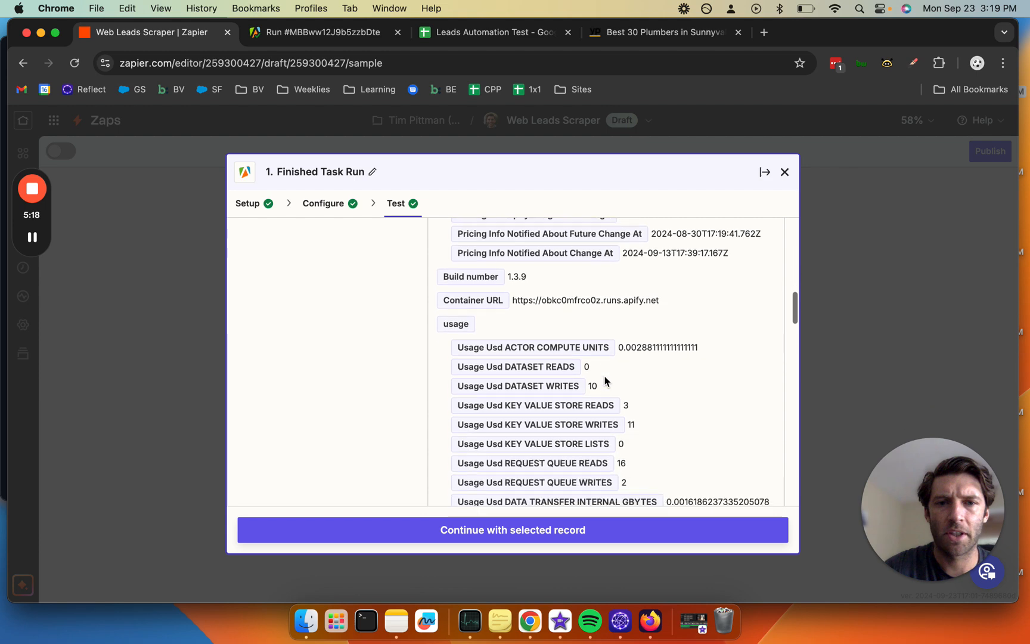
{"action": "scroll", "coordinate": [604, 382], "scroll_direction": "up", "scroll_amount": 6}
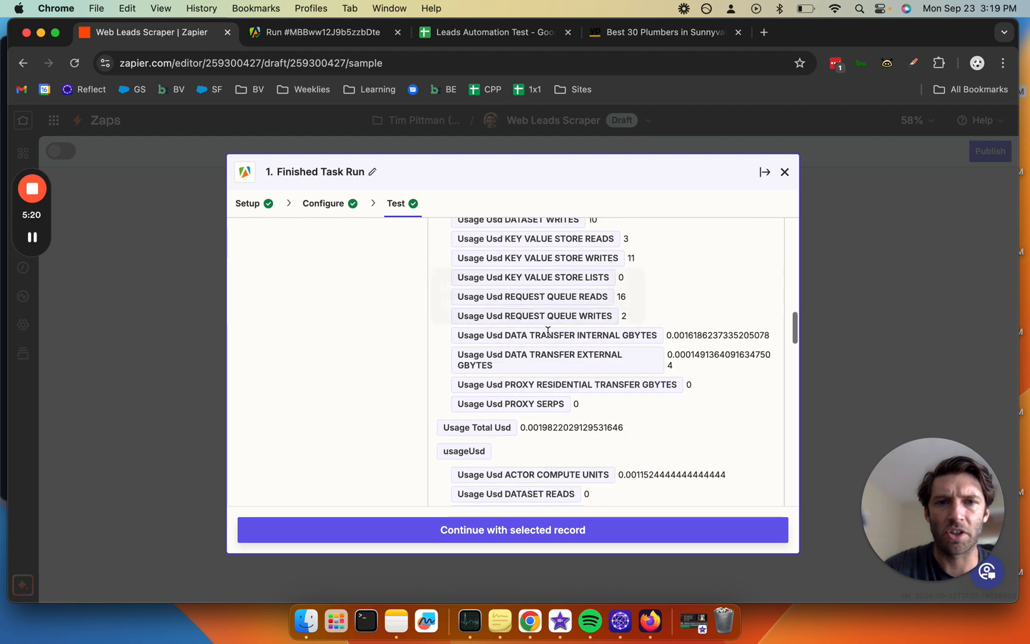
{"action": "scroll", "coordinate": [569, 340], "scroll_direction": "down", "scroll_amount": 11}
{"action": "scroll", "coordinate": [562, 356], "scroll_direction": "down", "scroll_amount": 7}
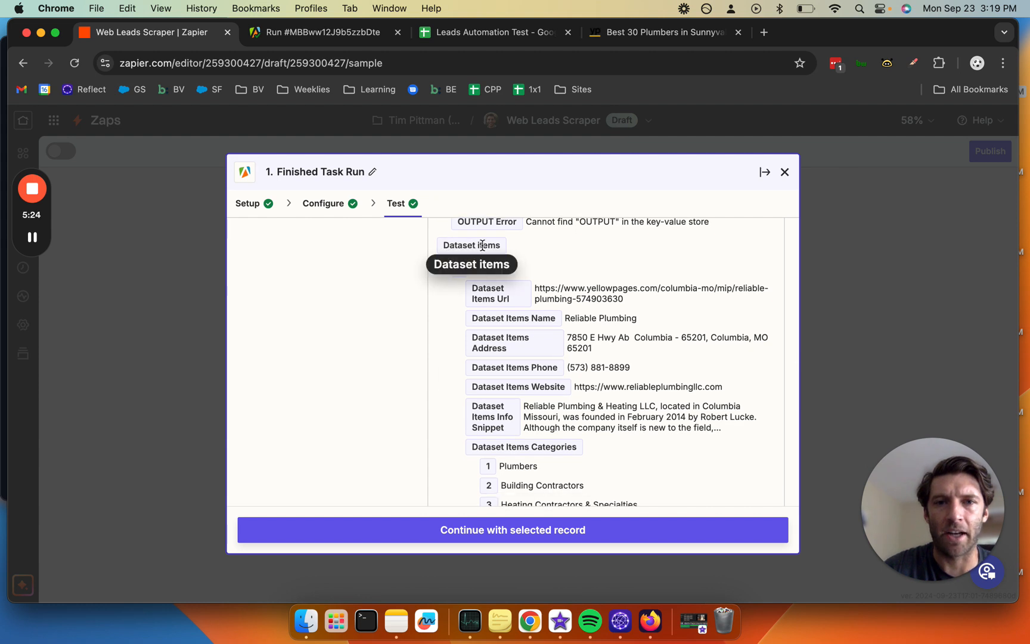
{"action": "scroll", "coordinate": [478, 420], "scroll_direction": "down", "scroll_amount": 2}
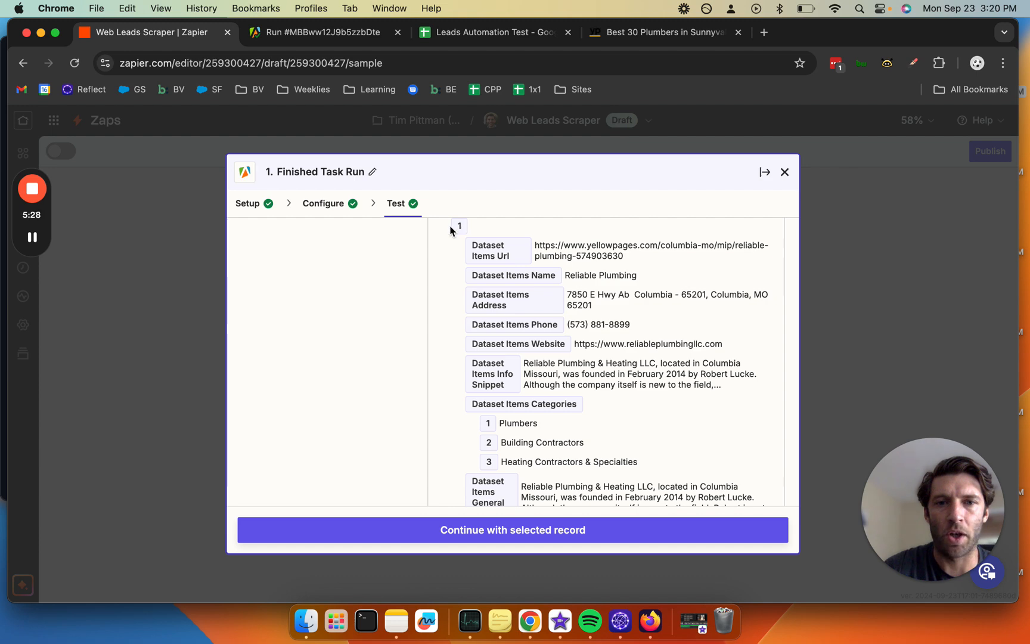
{"action": "scroll", "coordinate": [477, 342], "scroll_direction": "down", "scroll_amount": 12}
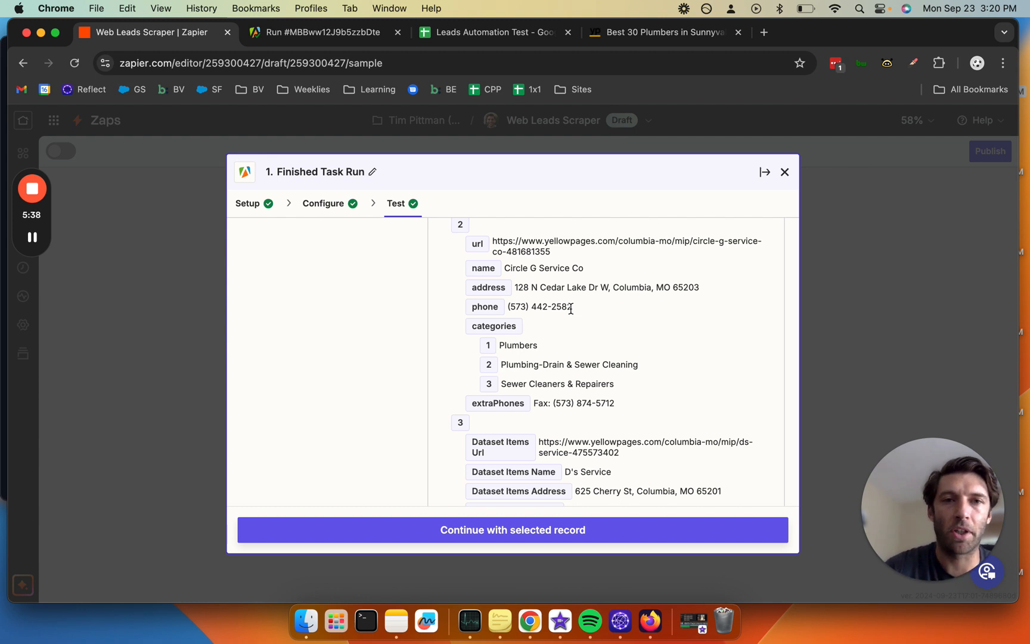
{"action": "left_click", "coordinate": [784, 171]}
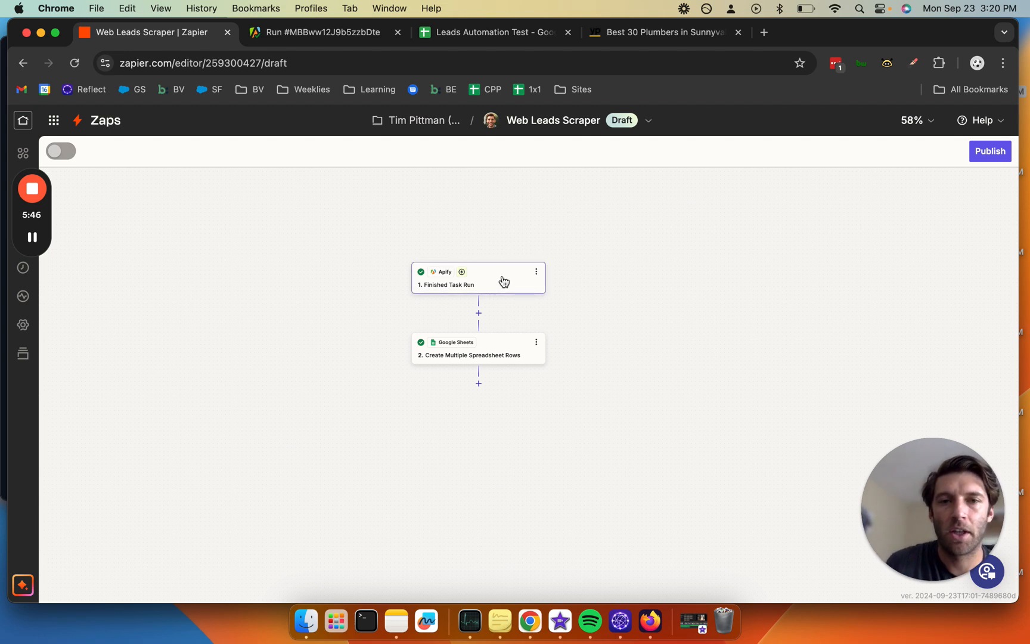
{"action": "left_click", "coordinate": [480, 314]}
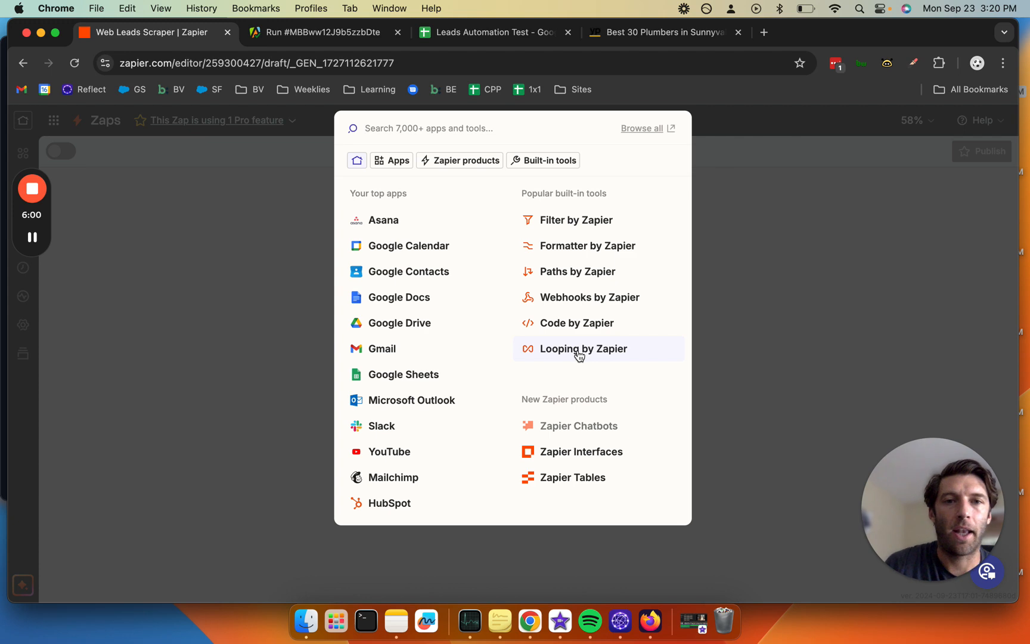
{"action": "left_click", "coordinate": [740, 322]}
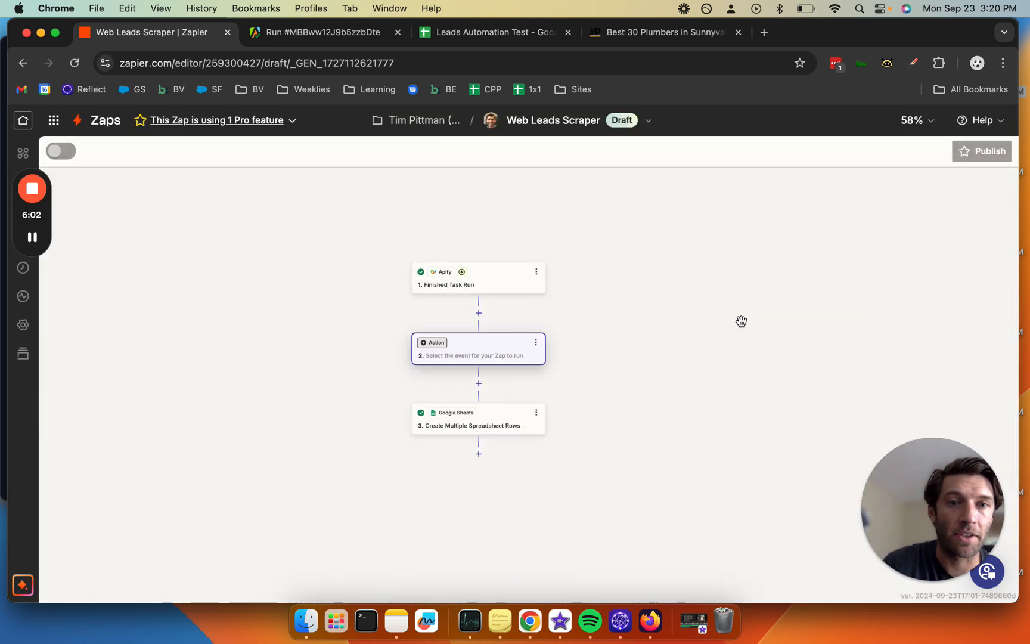
{"action": "left_click", "coordinate": [535, 345]}
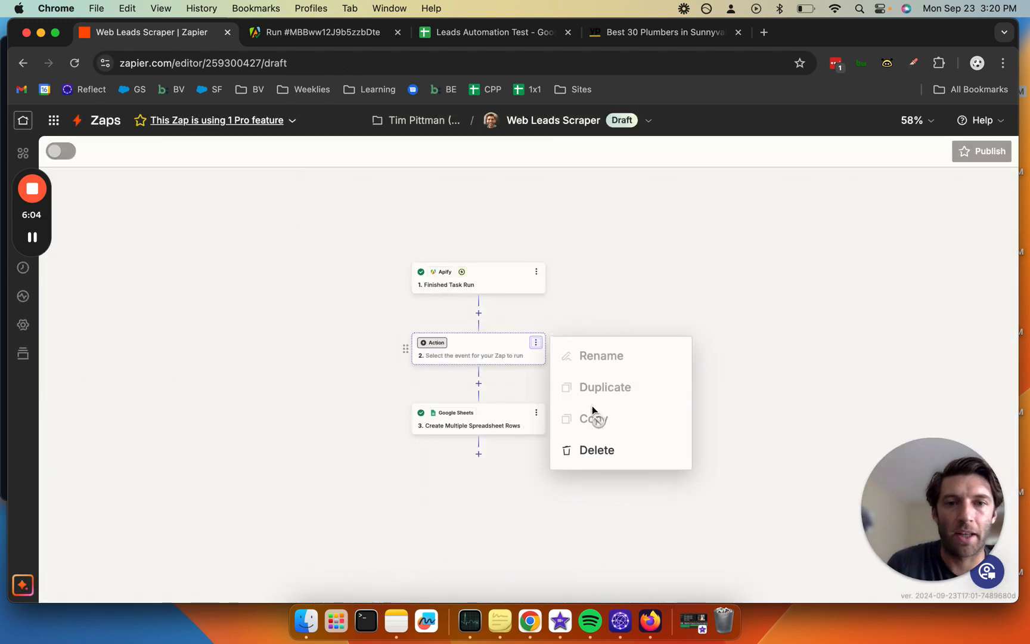
{"action": "left_click", "coordinate": [587, 451]}
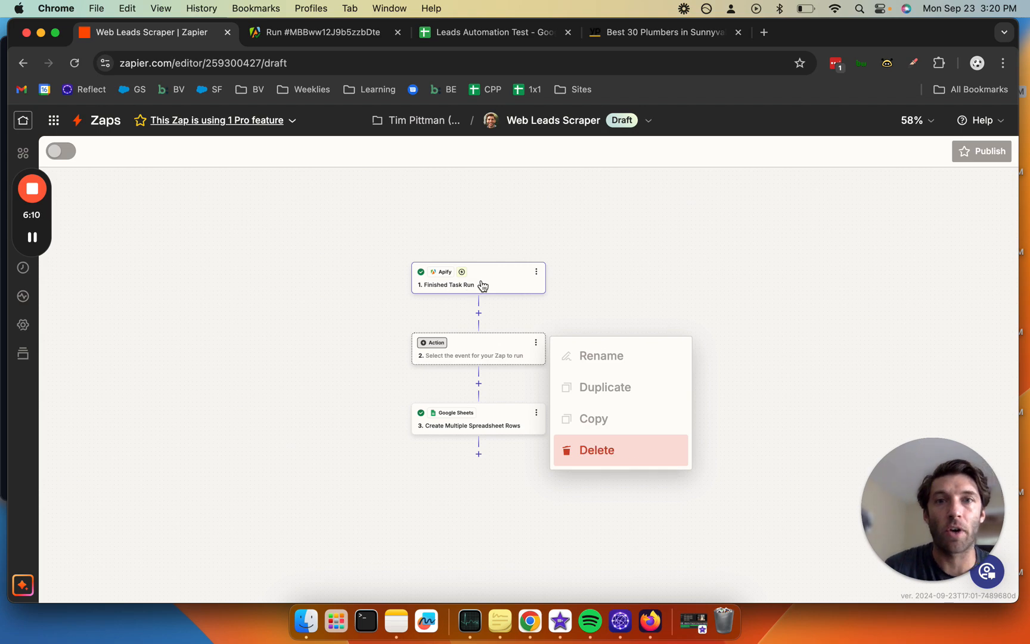
- Switch to the Apify run and examine its JSON output, highlighting the complete first record
{"action": "left_click", "coordinate": [325, 32]}
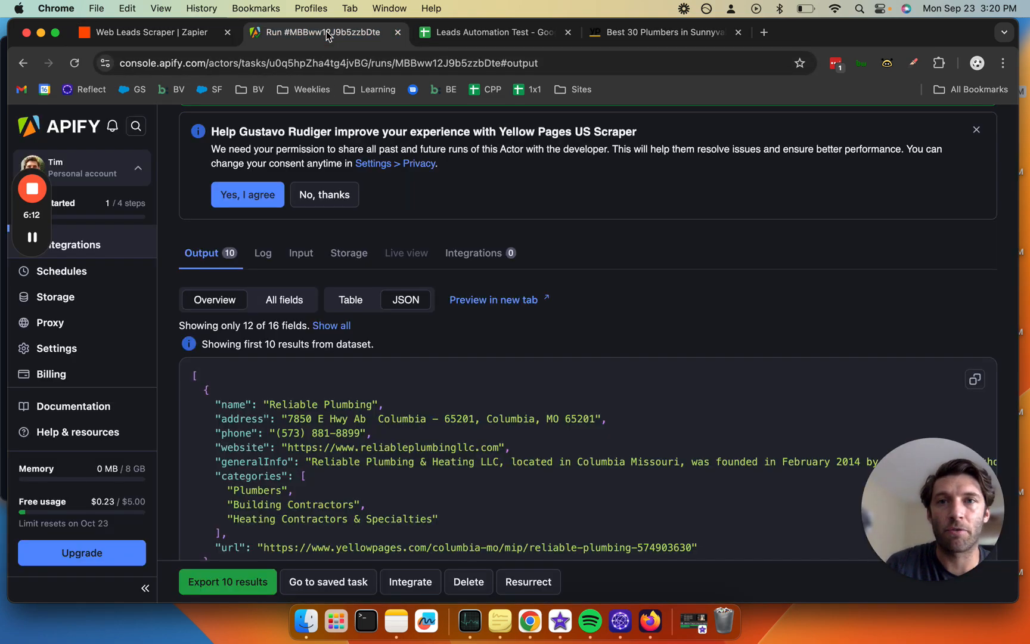
{"action": "scroll", "coordinate": [241, 417], "scroll_direction": "down", "scroll_amount": 3}
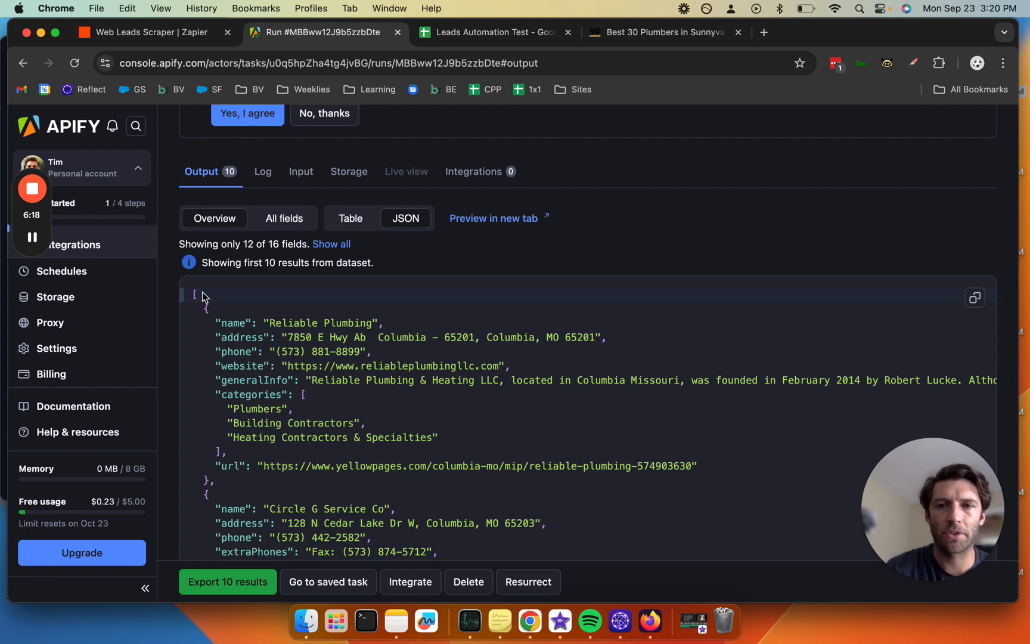
{"action": "left_click_drag", "start_coordinate": [204, 308], "coordinate": [212, 483]}
{"action": "scroll", "coordinate": [402, 405], "scroll_direction": "up", "scroll_amount": 1}
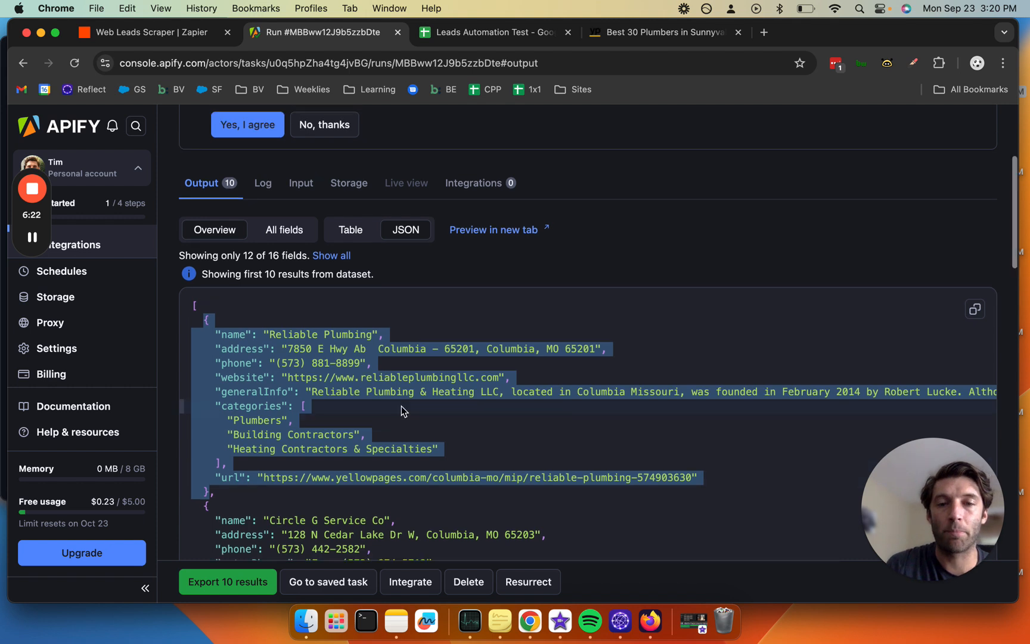
{"action": "scroll", "coordinate": [401, 406], "scroll_direction": "down", "scroll_amount": 1}
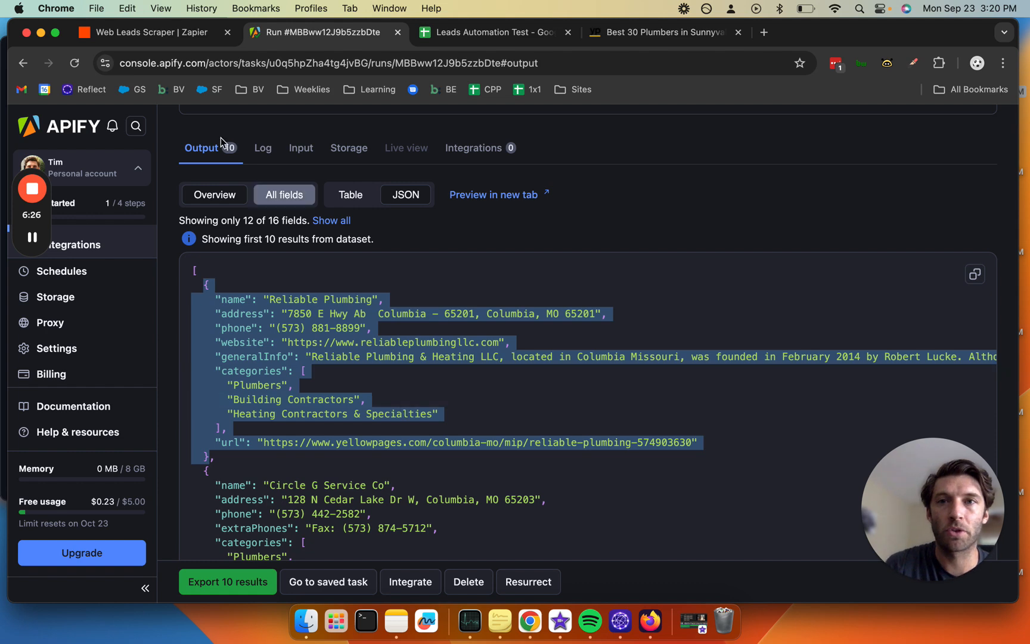
- Return to the Zapier editor and delete the empty action step between the Apify trigger and Google Sheets
{"action": "left_click", "coordinate": [149, 32]}
{"action": "left_click", "coordinate": [331, 386]}
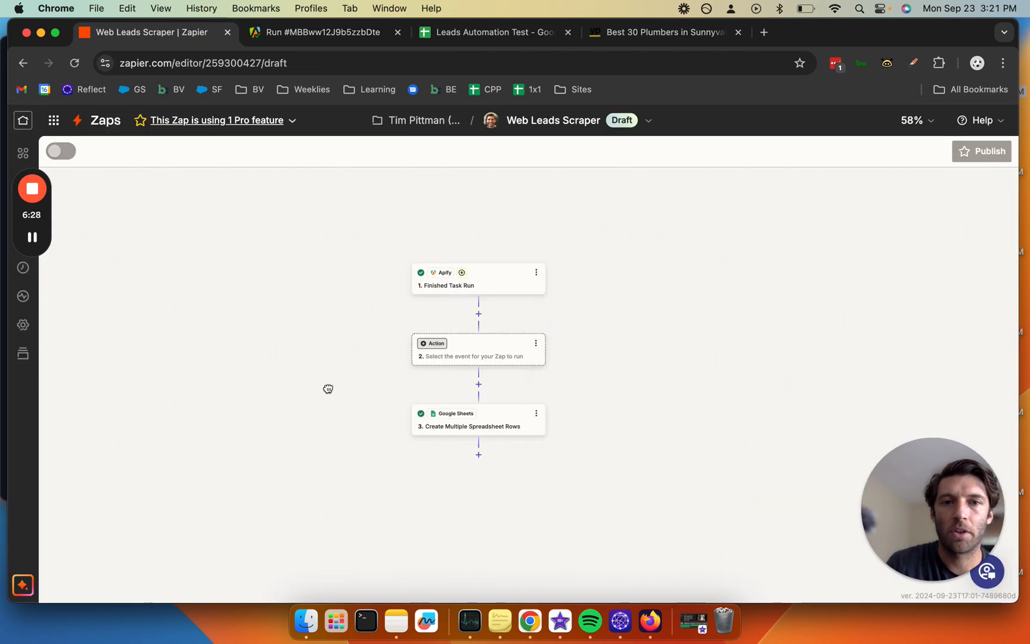
{"action": "left_click", "coordinate": [535, 343]}
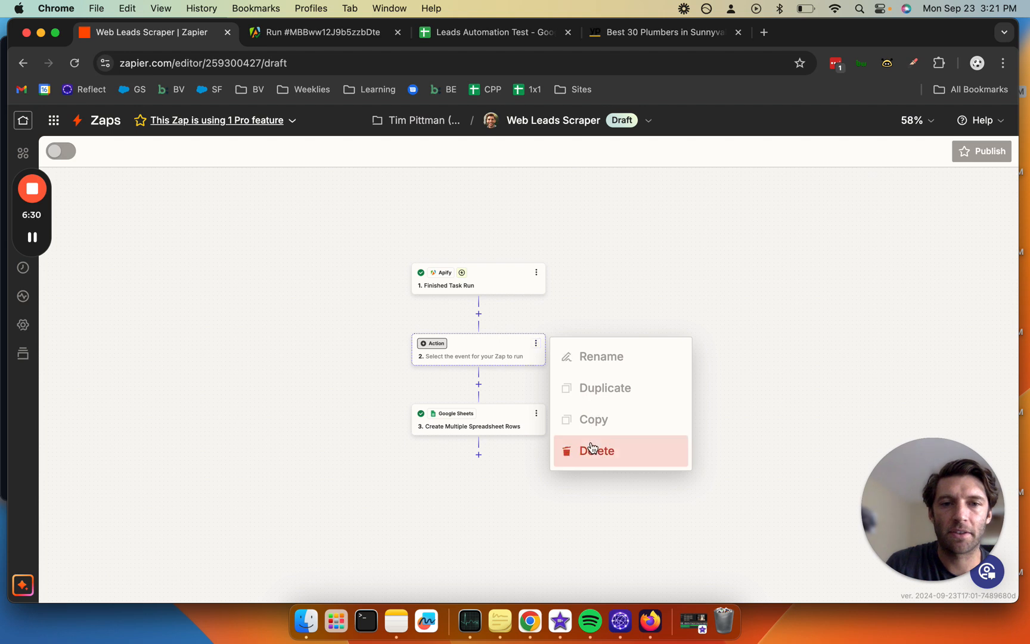
{"action": "left_click", "coordinate": [590, 450]}
{"action": "left_click", "coordinate": [578, 451]}
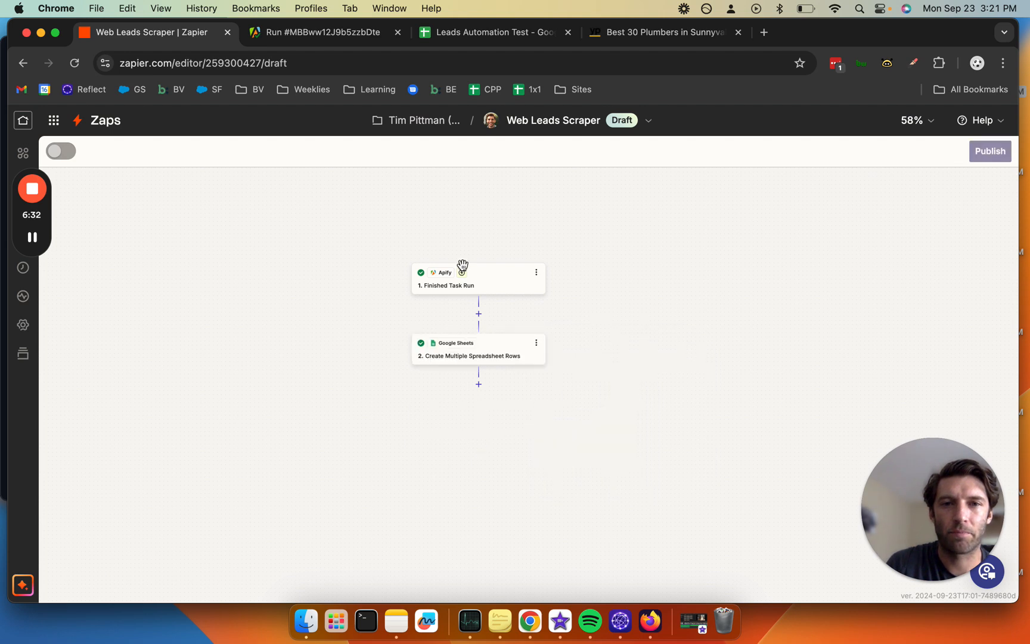
- Review the Google Sheets action's event options, leaving Create Multiple Spreadsheet Rows selected, and look through its configured spreadsheet, worksheet and row mappings
{"action": "left_click", "coordinate": [465, 361]}
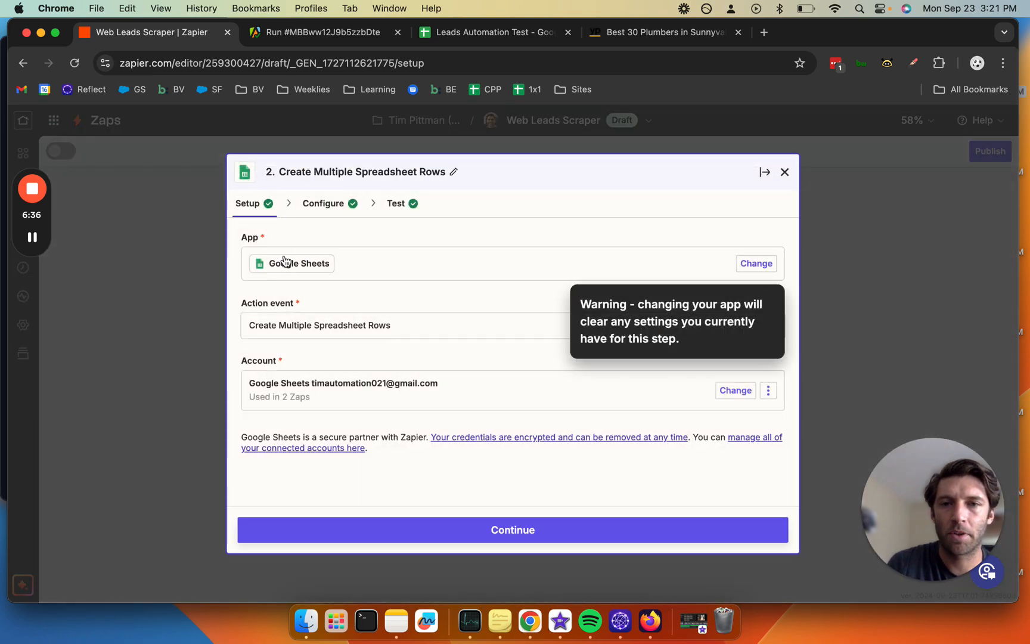
{"action": "left_click", "coordinate": [395, 328]}
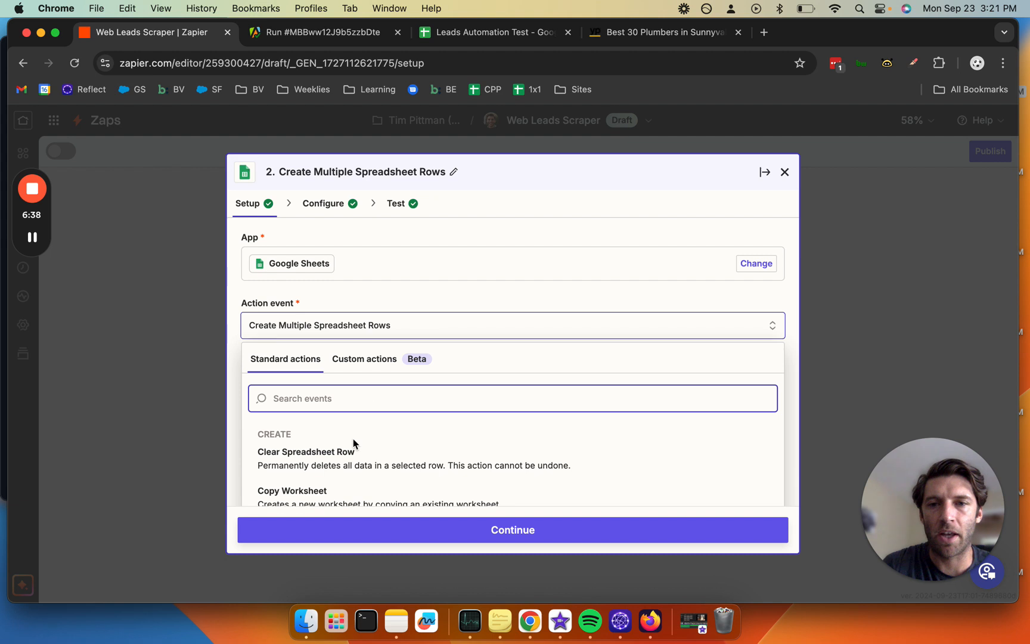
{"action": "scroll", "coordinate": [354, 459], "scroll_direction": "down", "scroll_amount": 1}
{"action": "scroll", "coordinate": [358, 465], "scroll_direction": "down", "scroll_amount": 2}
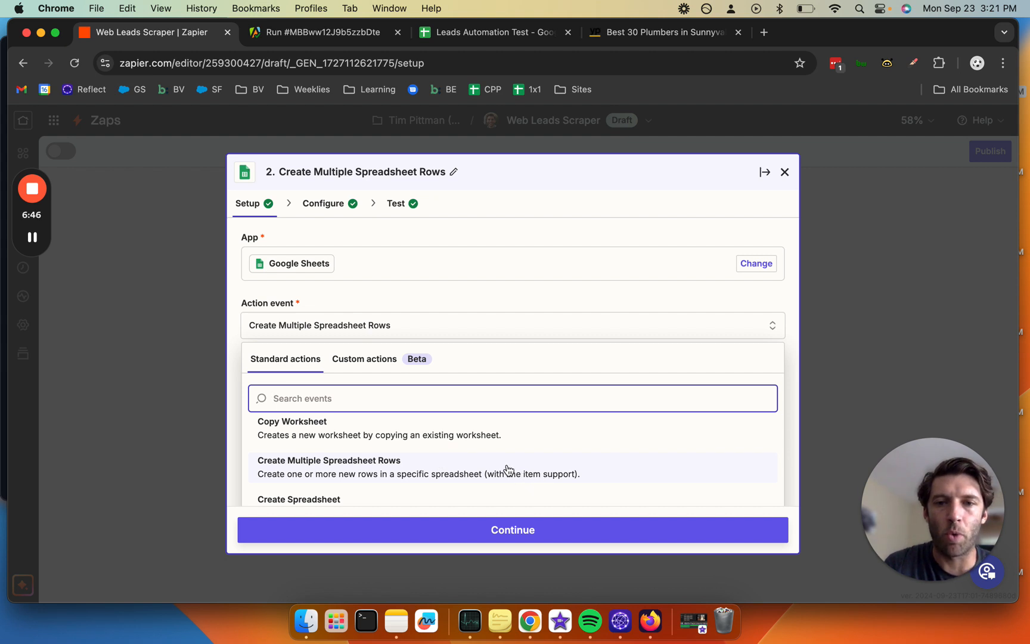
{"action": "left_click", "coordinate": [570, 192]}
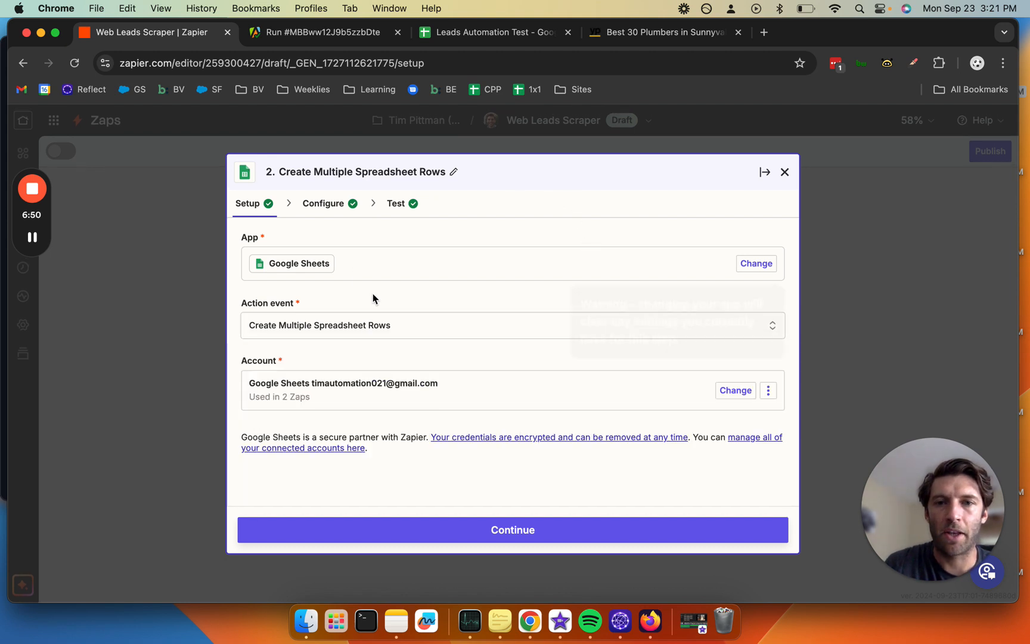
{"action": "left_click", "coordinate": [322, 206]}
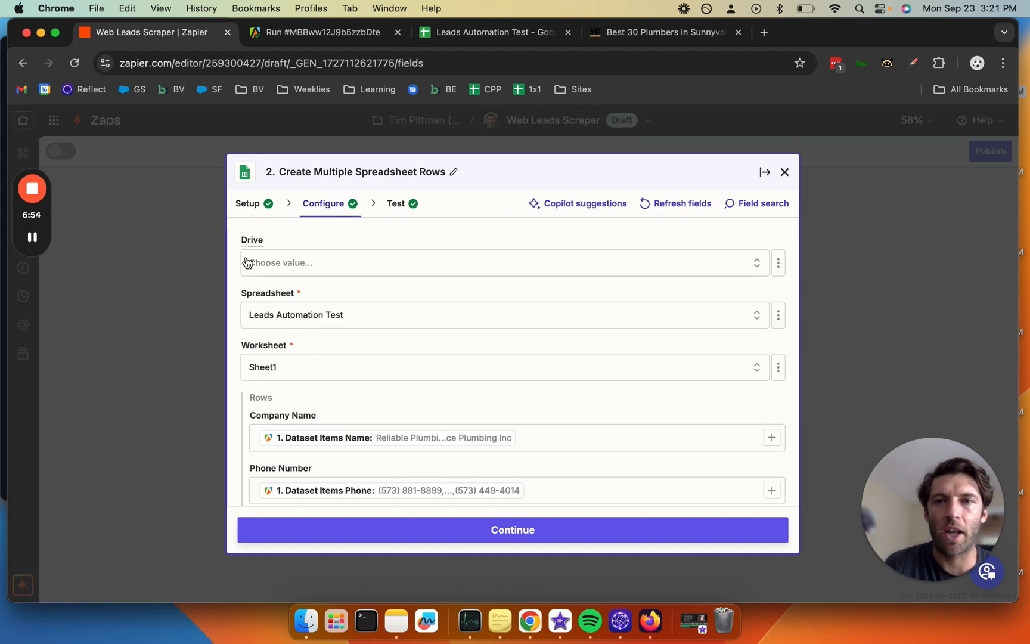
{"action": "scroll", "coordinate": [238, 323], "scroll_direction": "down", "scroll_amount": 1}
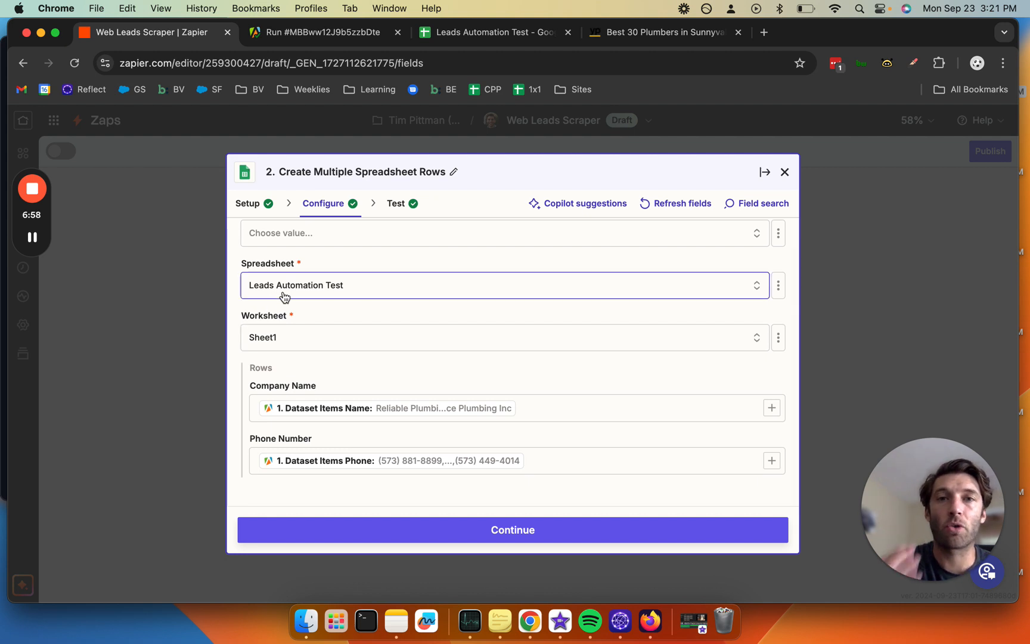
- Inspect the header columns of the Leads Automation Test sheet and compare them with the fields in the Apify run's JSON output
{"action": "left_click", "coordinate": [469, 37]}
{"action": "left_click", "coordinate": [309, 324]}
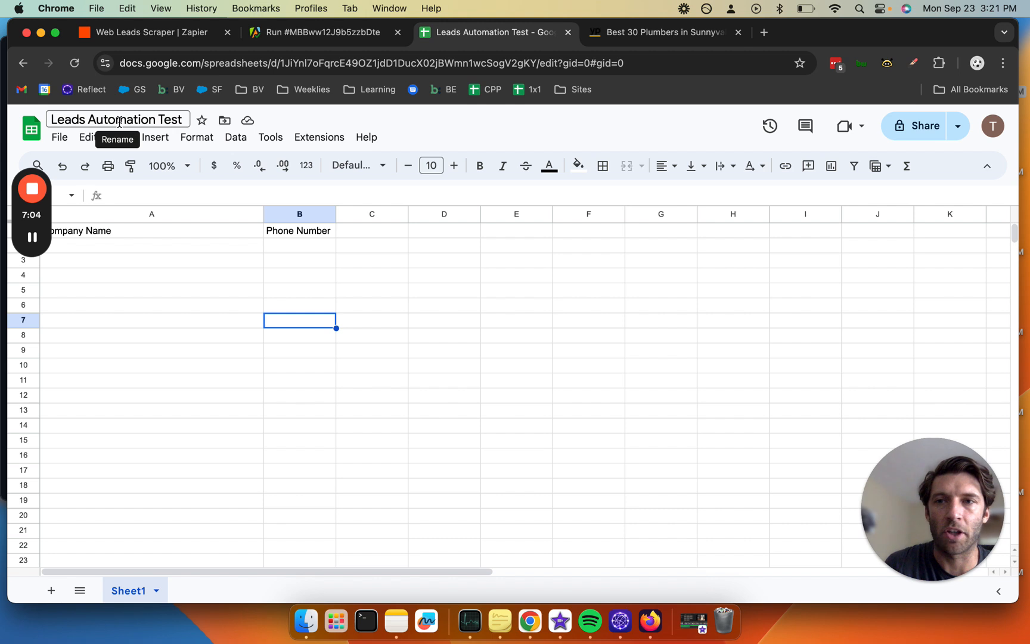
{"action": "left_click", "coordinate": [131, 232]}
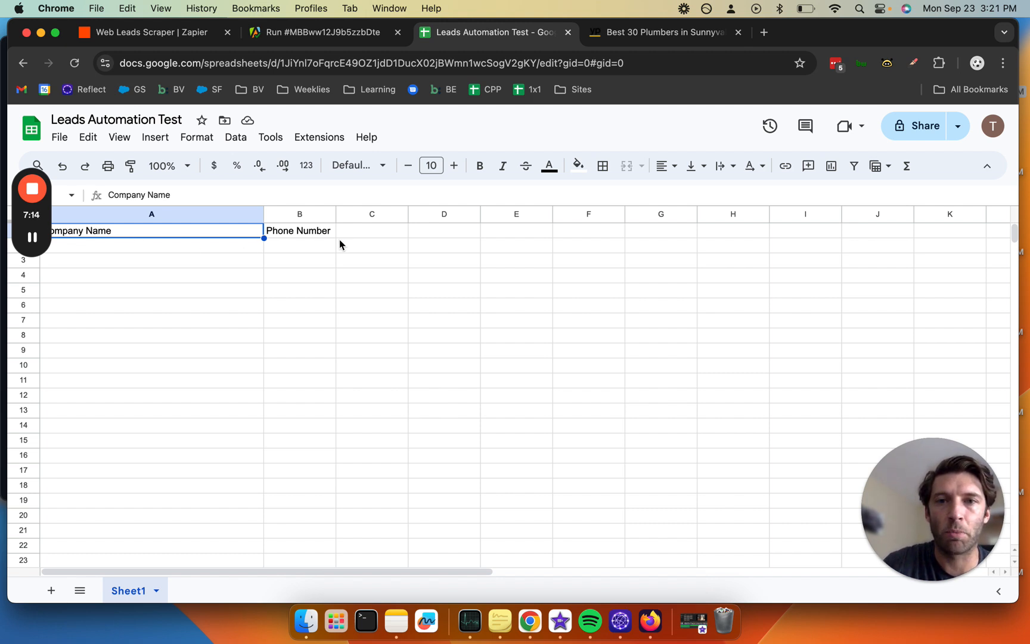
{"action": "left_click", "coordinate": [367, 234]}
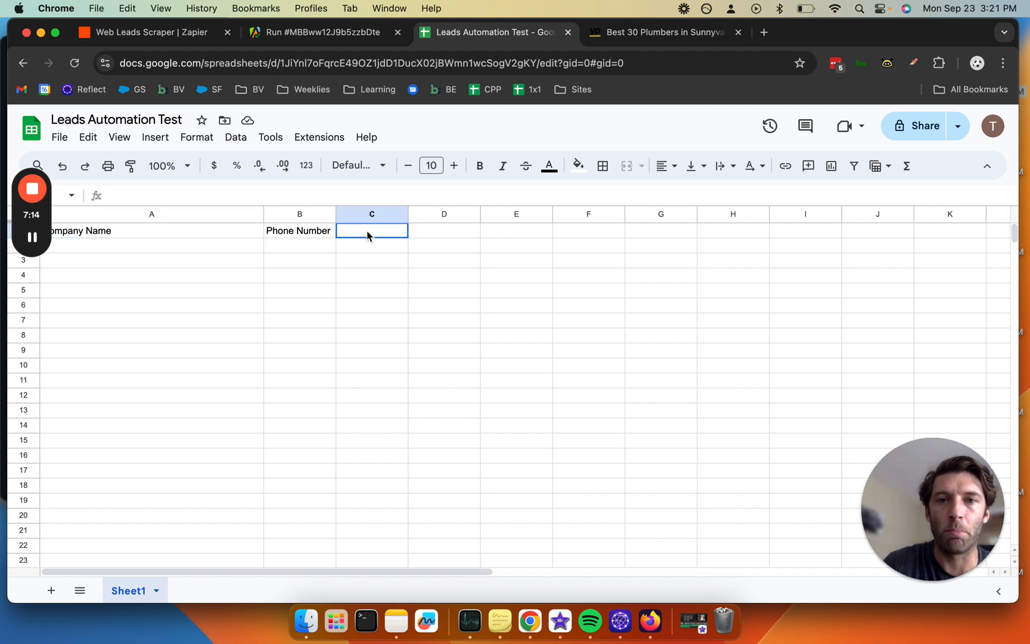
{"action": "left_click", "coordinate": [296, 36]}
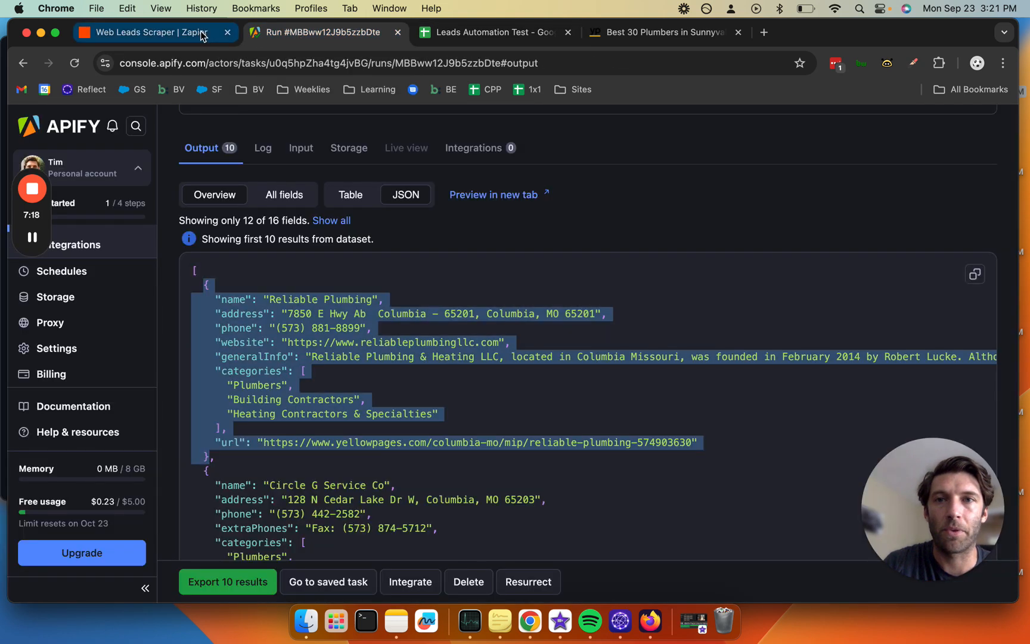
{"action": "left_click", "coordinate": [254, 277]}
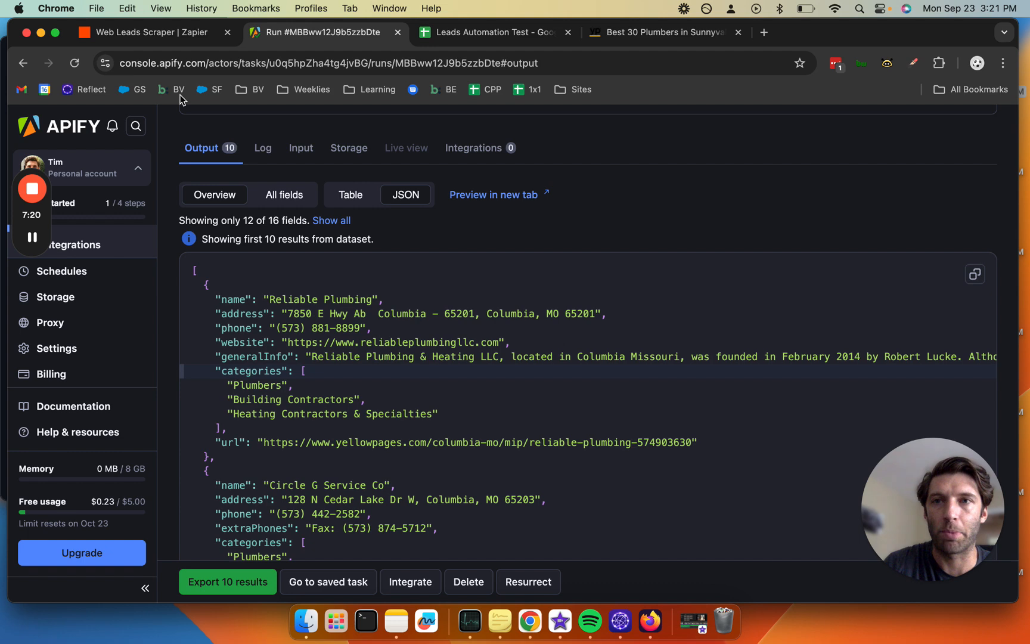
- Back in the Zap's Google Sheets action, check the worksheet choices, leaving Sheet1 selected, and clear the Company Name mapping
{"action": "left_click", "coordinate": [156, 36]}
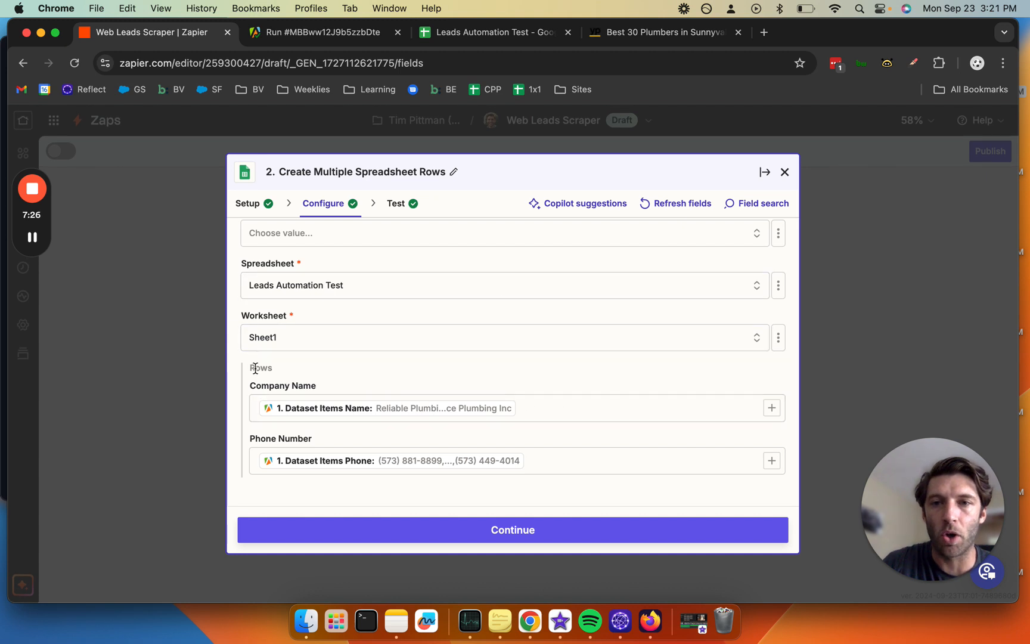
{"action": "left_click", "coordinate": [257, 345]}
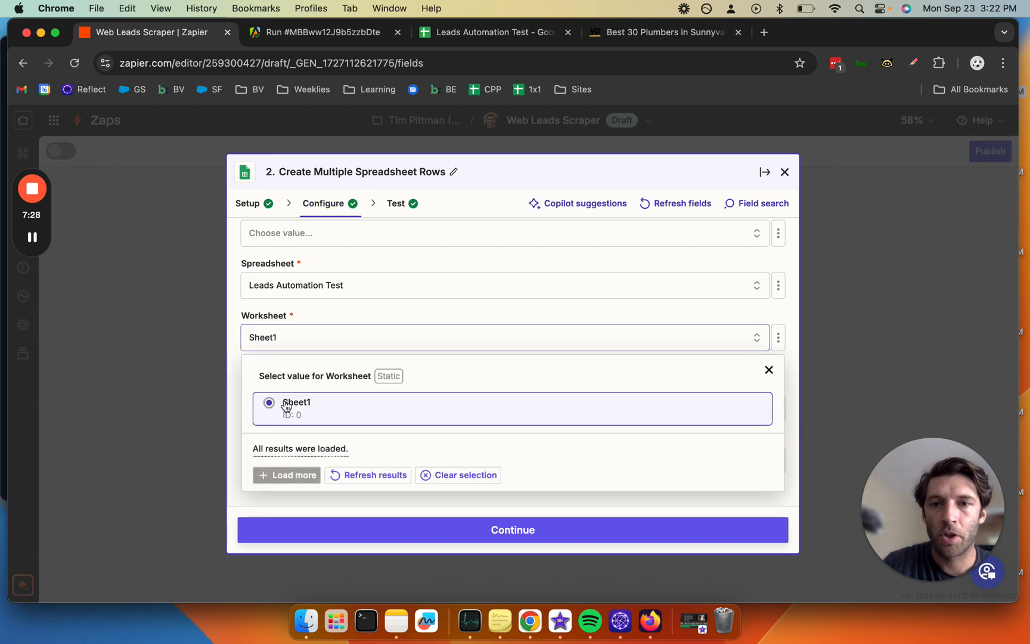
{"action": "left_click", "coordinate": [240, 401]}
{"action": "left_click", "coordinate": [419, 400]}
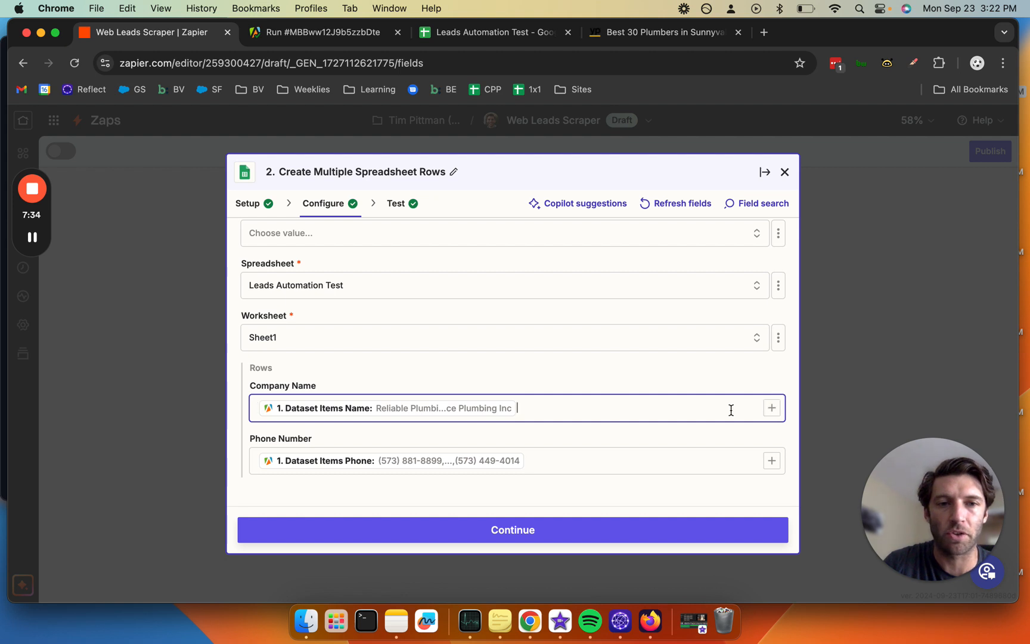
{"action": "key", "text": "BackSpace"}
- Browse the Finished Task Run data available for Company Name, expanding Extra Phones, Categories and General Info, and close the list
{"action": "left_click", "coordinate": [771, 409]}
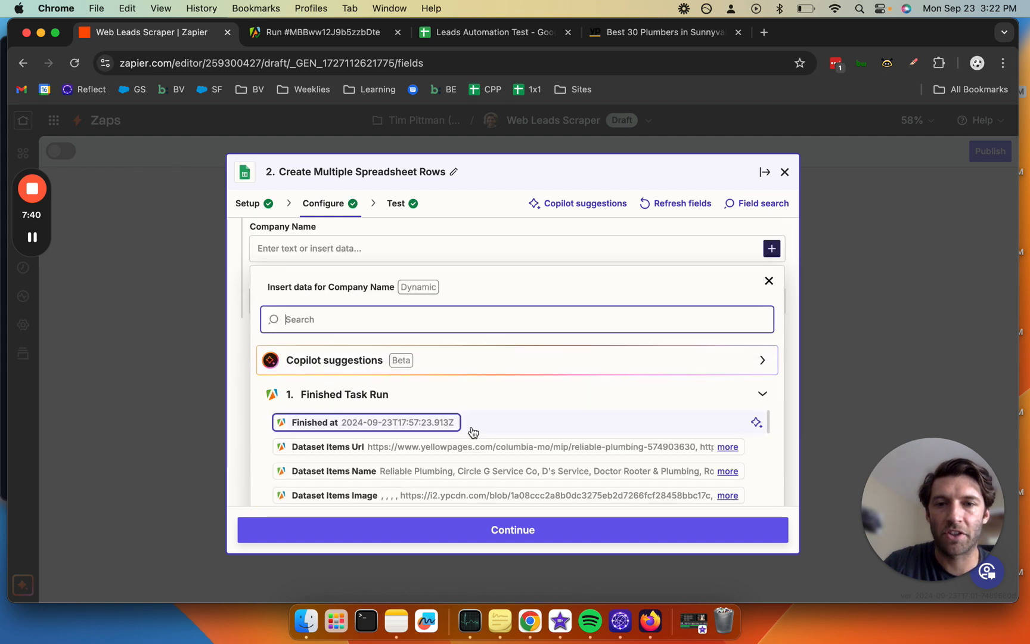
{"action": "scroll", "coordinate": [472, 430], "scroll_direction": "down", "scroll_amount": 2}
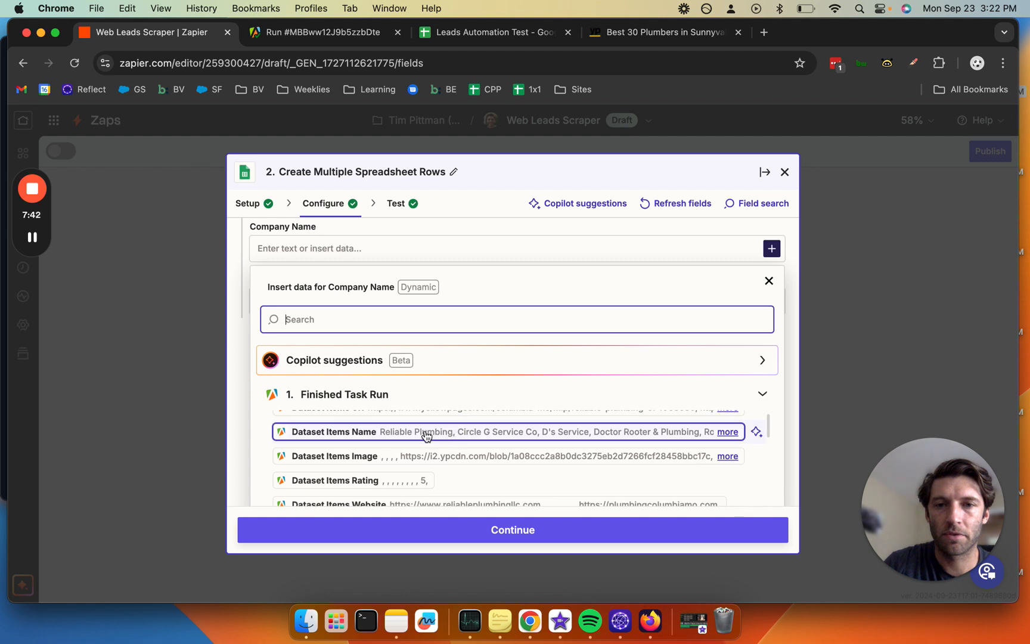
{"action": "scroll", "coordinate": [411, 433], "scroll_direction": "up", "scroll_amount": 3}
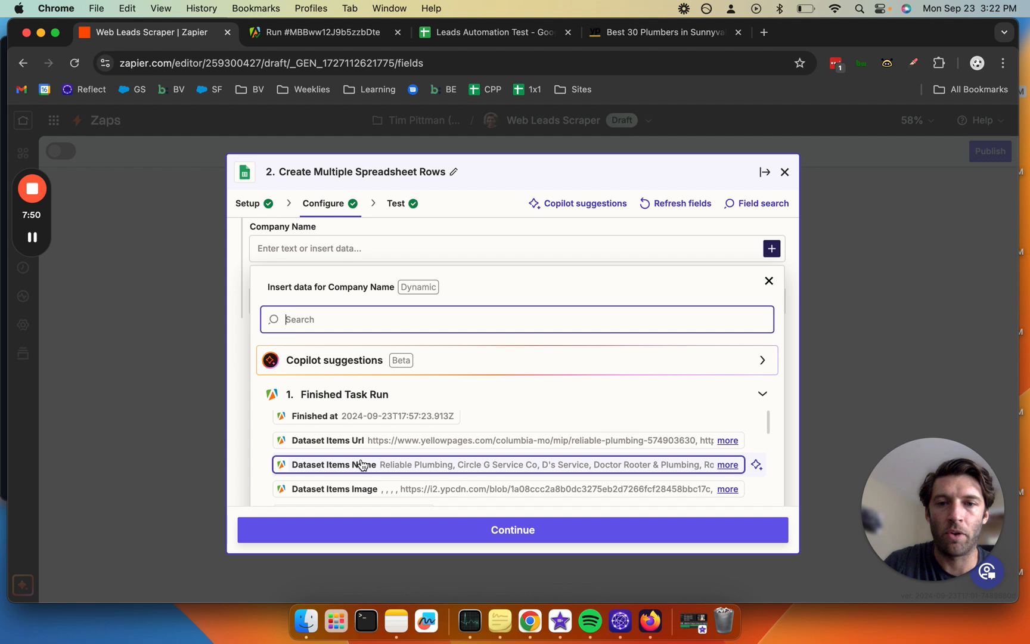
{"action": "scroll", "coordinate": [360, 462], "scroll_direction": "down", "scroll_amount": 1}
{"action": "scroll", "coordinate": [375, 463], "scroll_direction": "down", "scroll_amount": 3}
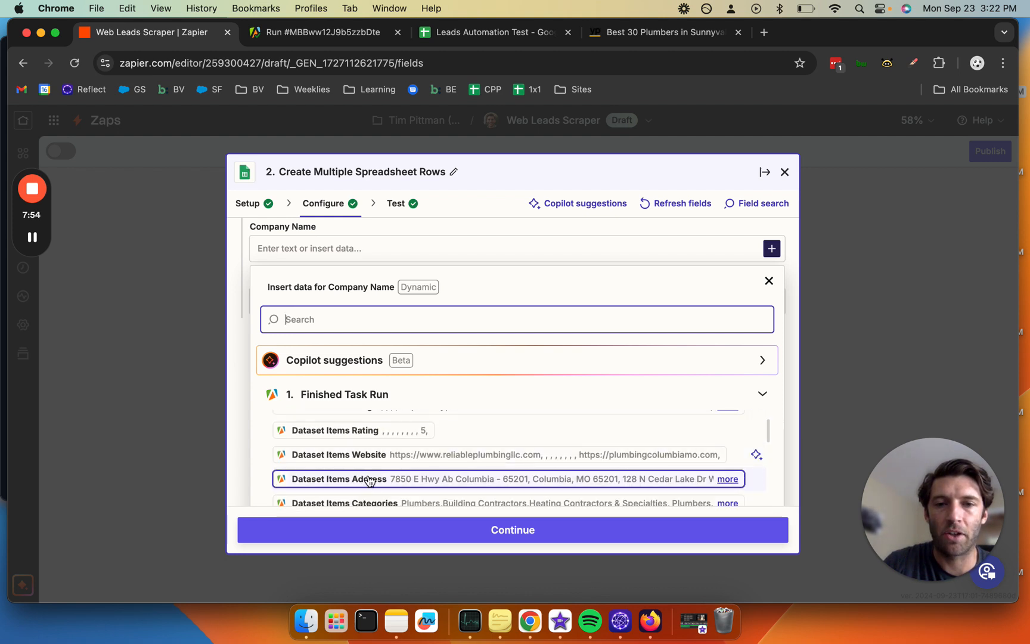
{"action": "scroll", "coordinate": [377, 480], "scroll_direction": "down", "scroll_amount": 1}
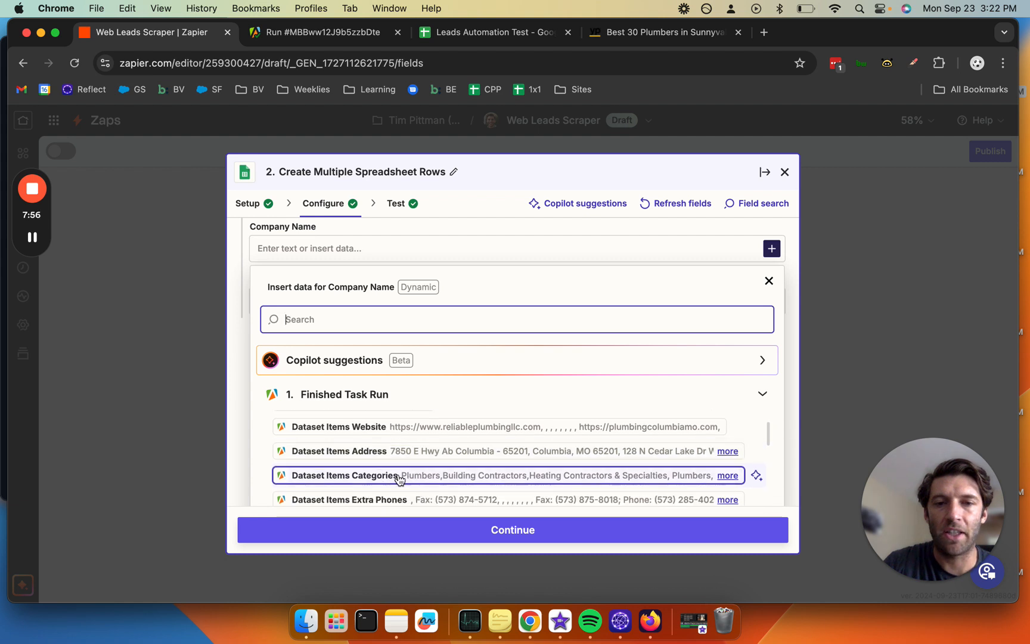
{"action": "scroll", "coordinate": [393, 480], "scroll_direction": "down", "scroll_amount": 1}
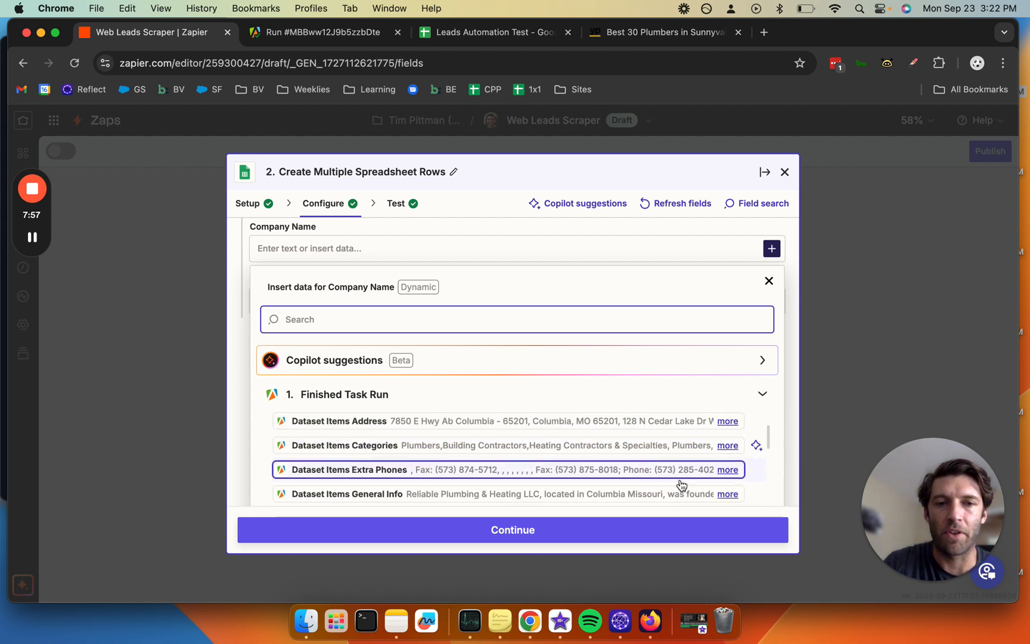
{"action": "left_click", "coordinate": [727, 470]}
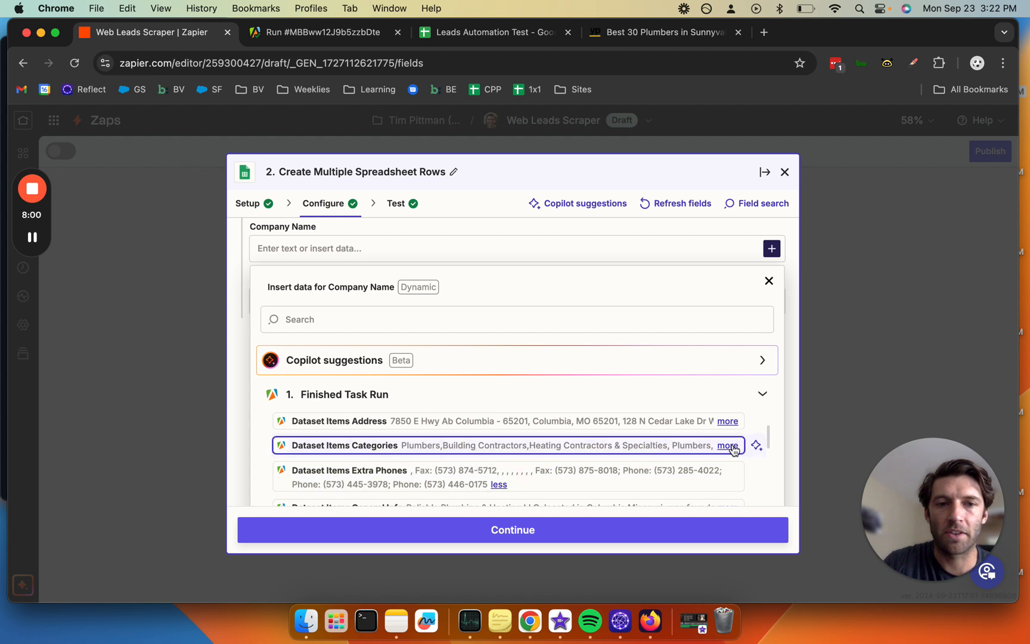
{"action": "left_click", "coordinate": [727, 446]}
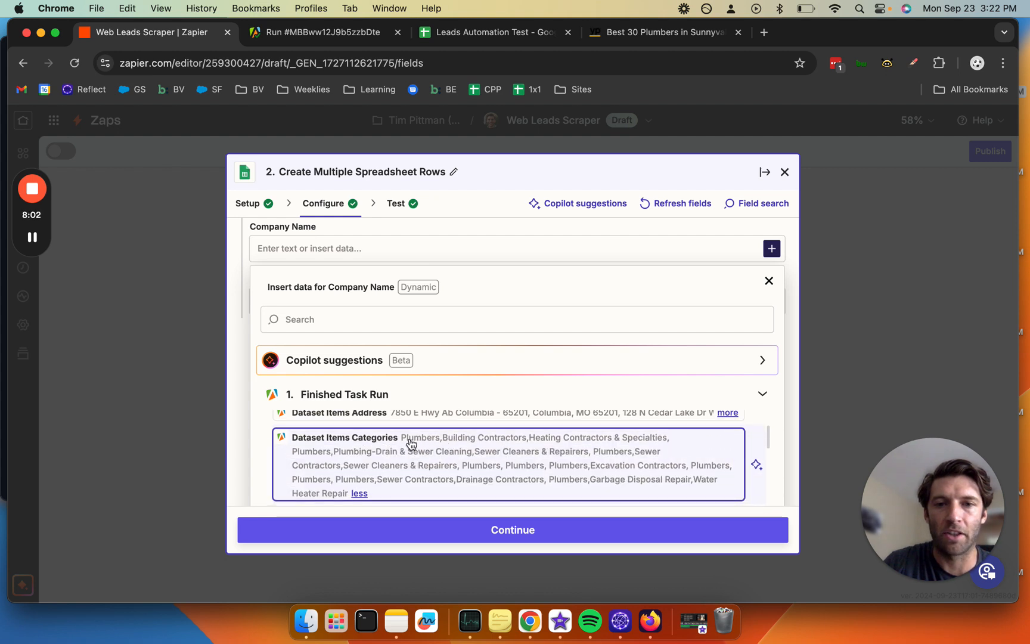
{"action": "scroll", "coordinate": [494, 443], "scroll_direction": "down", "scroll_amount": 4}
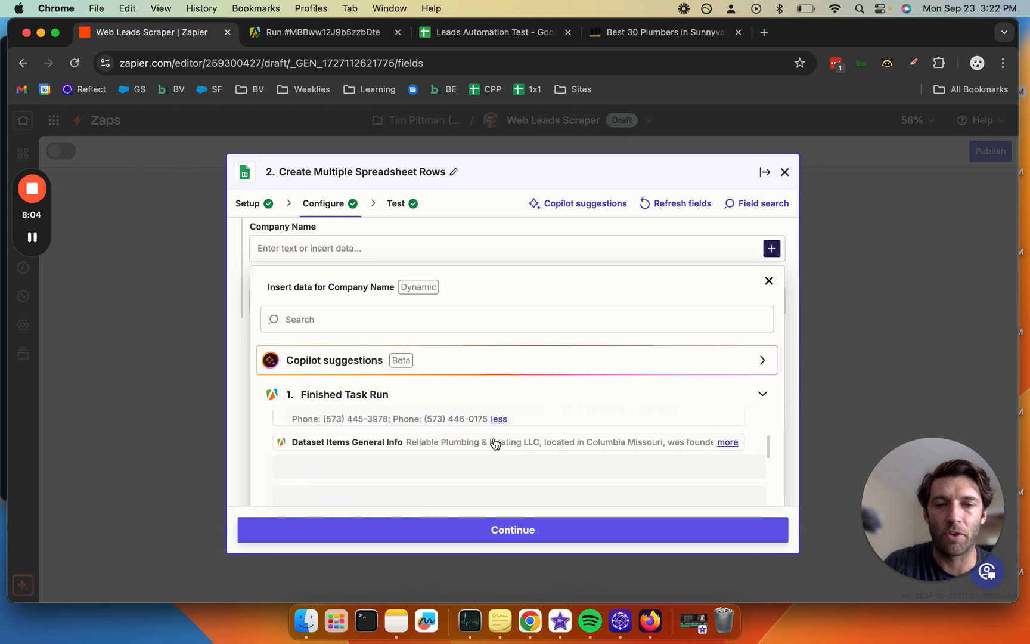
{"action": "left_click", "coordinate": [726, 439]}
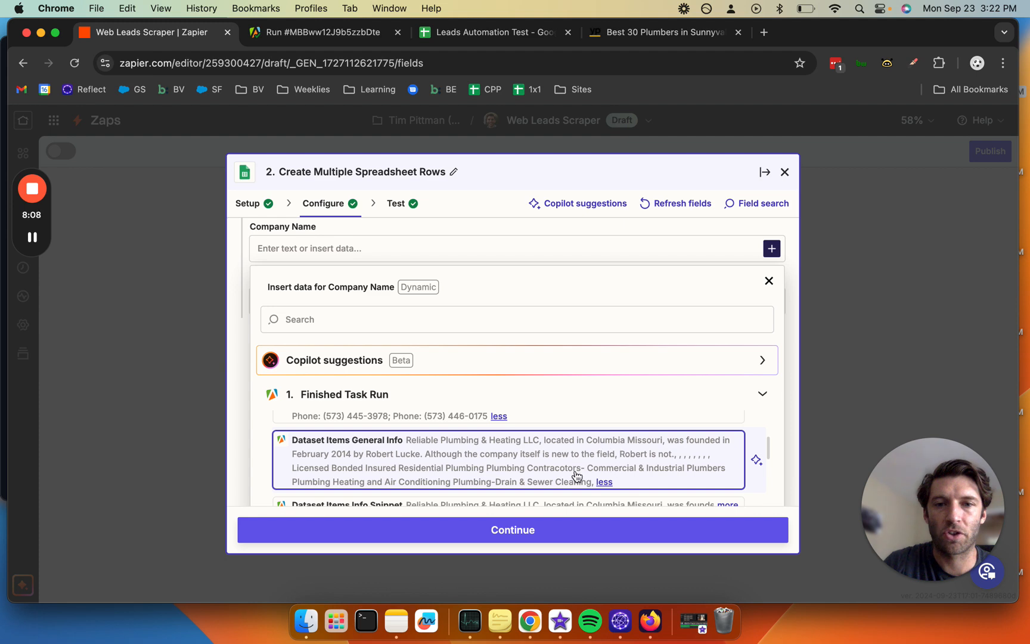
{"action": "scroll", "coordinate": [489, 457], "scroll_direction": "down", "scroll_amount": 2}
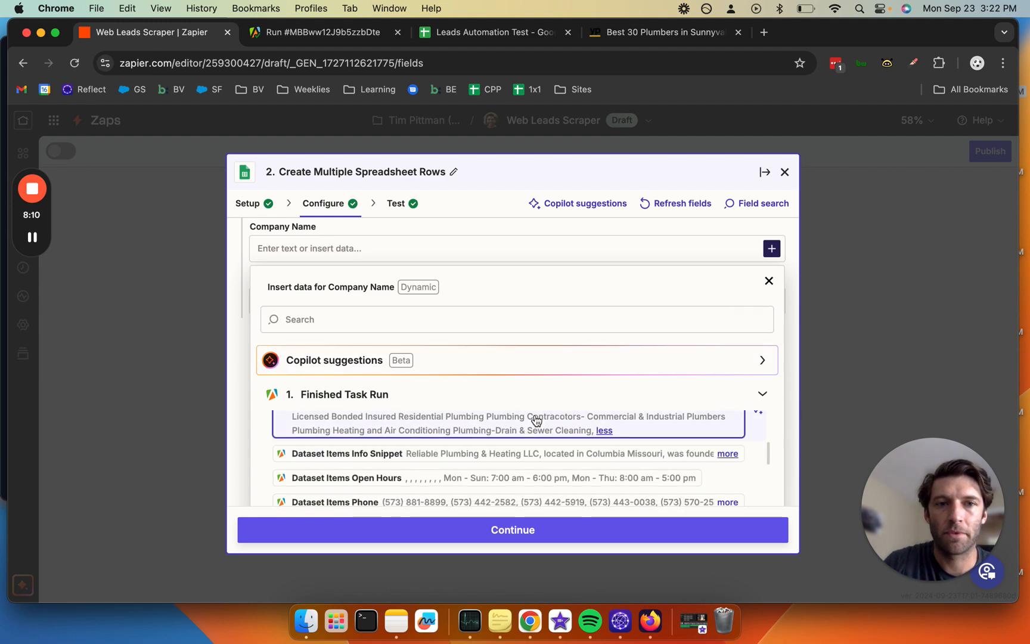
{"action": "scroll", "coordinate": [533, 421], "scroll_direction": "up", "scroll_amount": 5}
{"action": "left_click", "coordinate": [768, 282]}
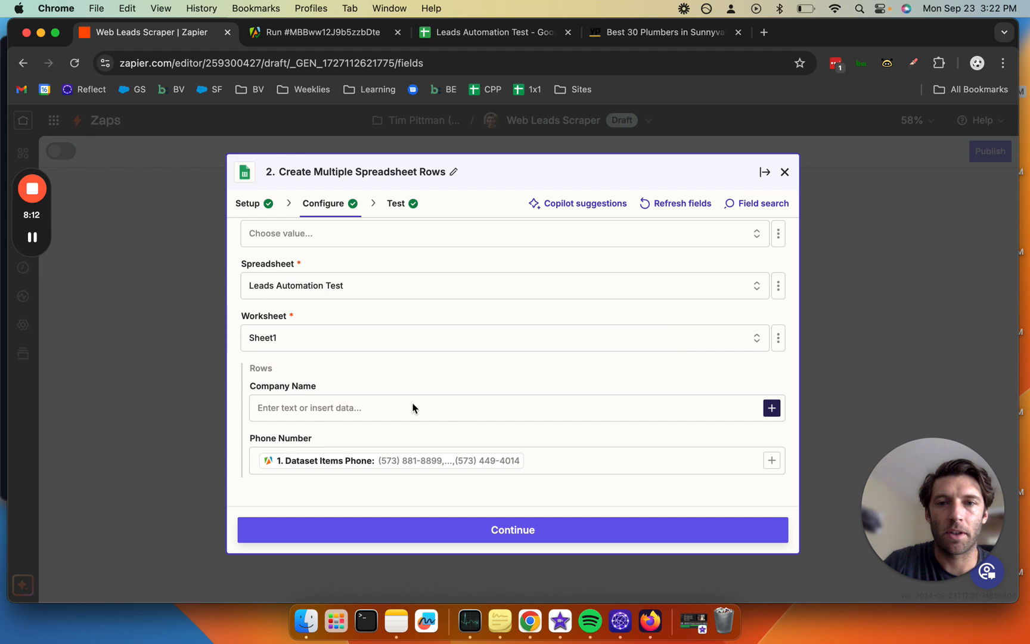
- Map the Company Name row field to Dataset Items Name from the Finished Task Run and close the data list
{"action": "left_click", "coordinate": [315, 406]}
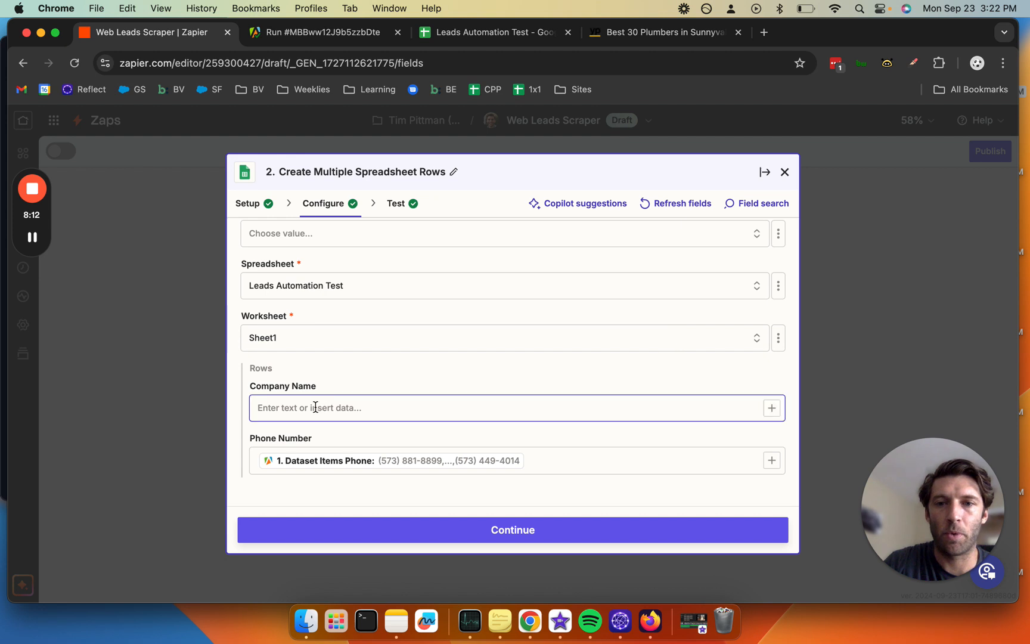
{"action": "left_click", "coordinate": [771, 407]}
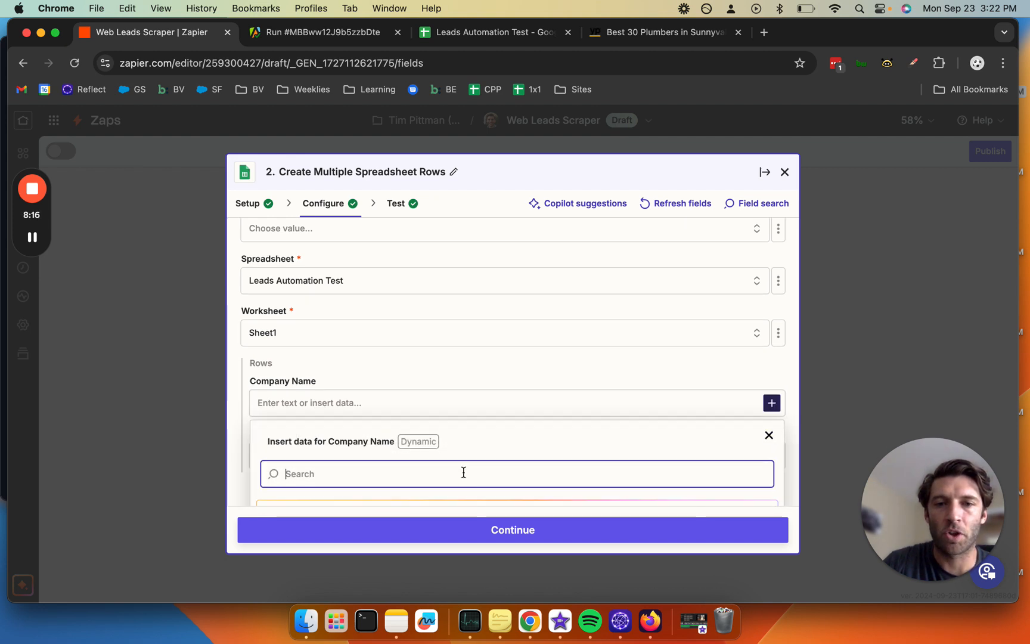
{"action": "scroll", "coordinate": [430, 451], "scroll_direction": "down", "scroll_amount": 2}
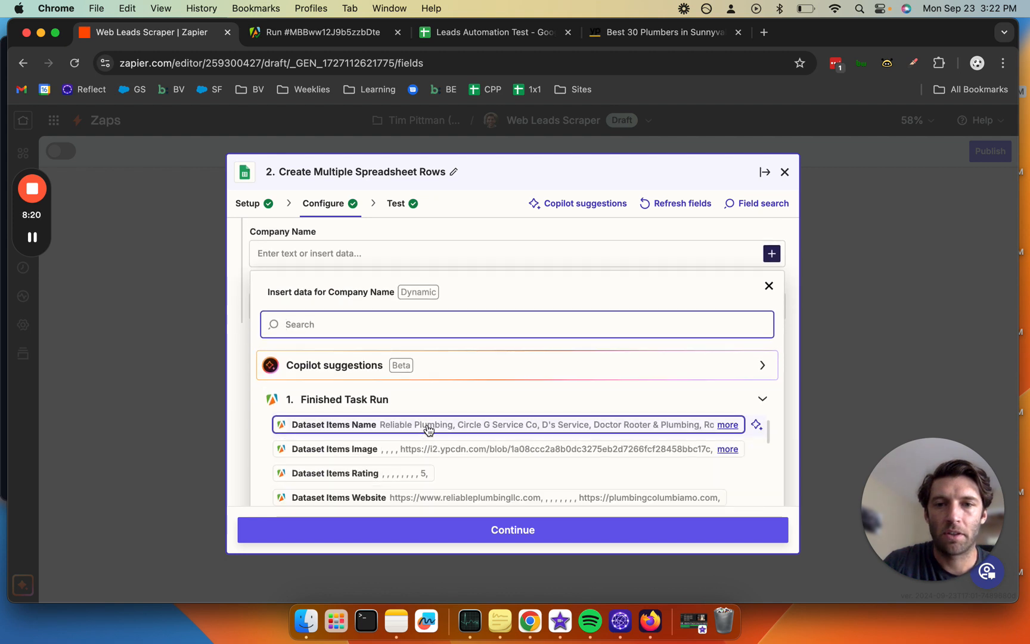
{"action": "left_click", "coordinate": [427, 425]}
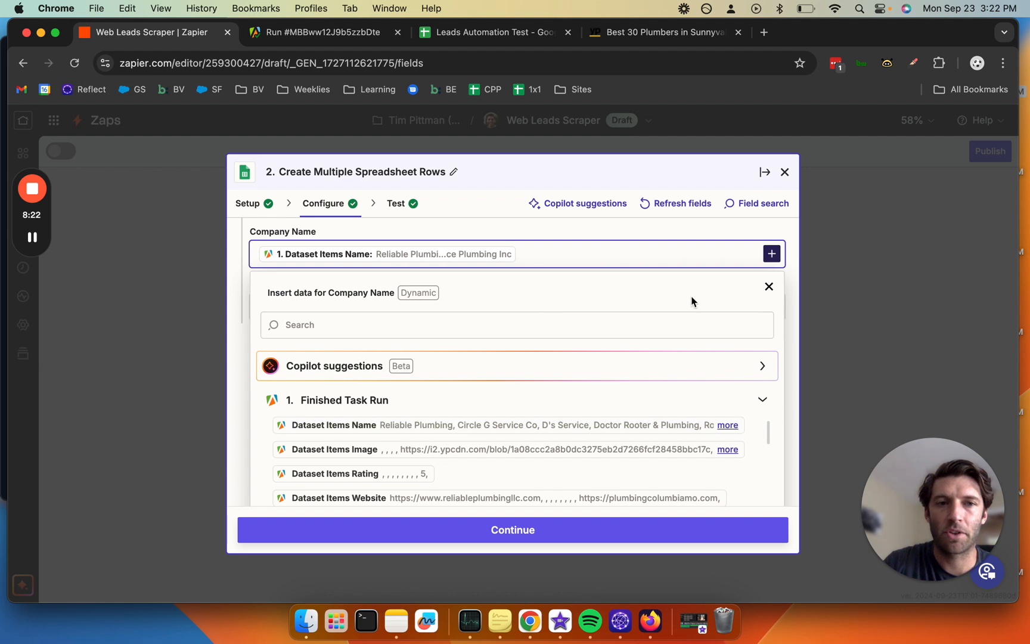
{"action": "left_click", "coordinate": [768, 287]}
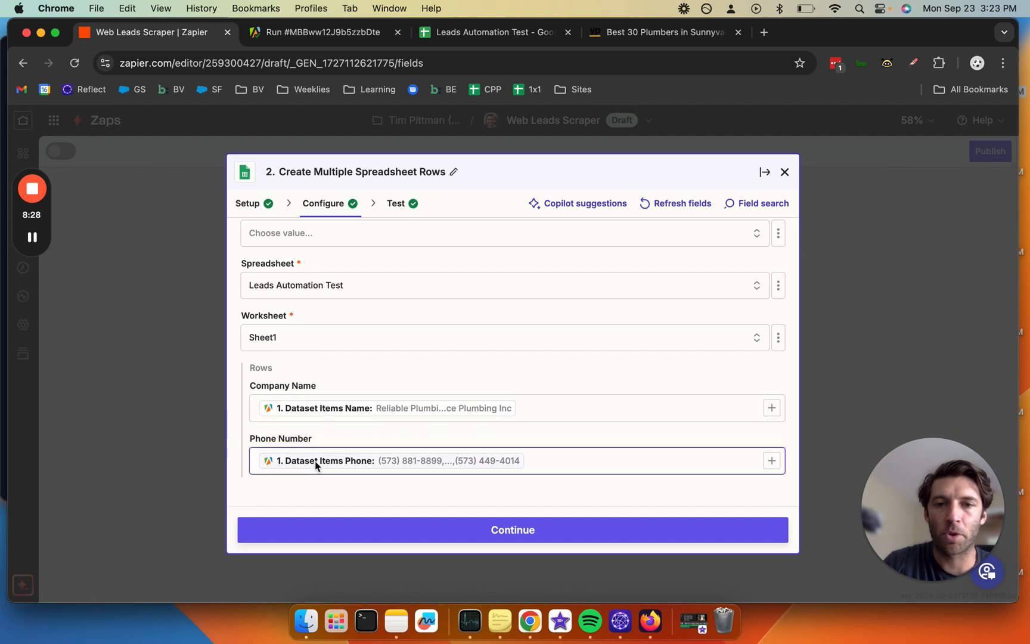
- Continue to the Google Sheets action's test and retest the step to send the rows to Google Sheets
{"action": "left_click", "coordinate": [329, 530]}
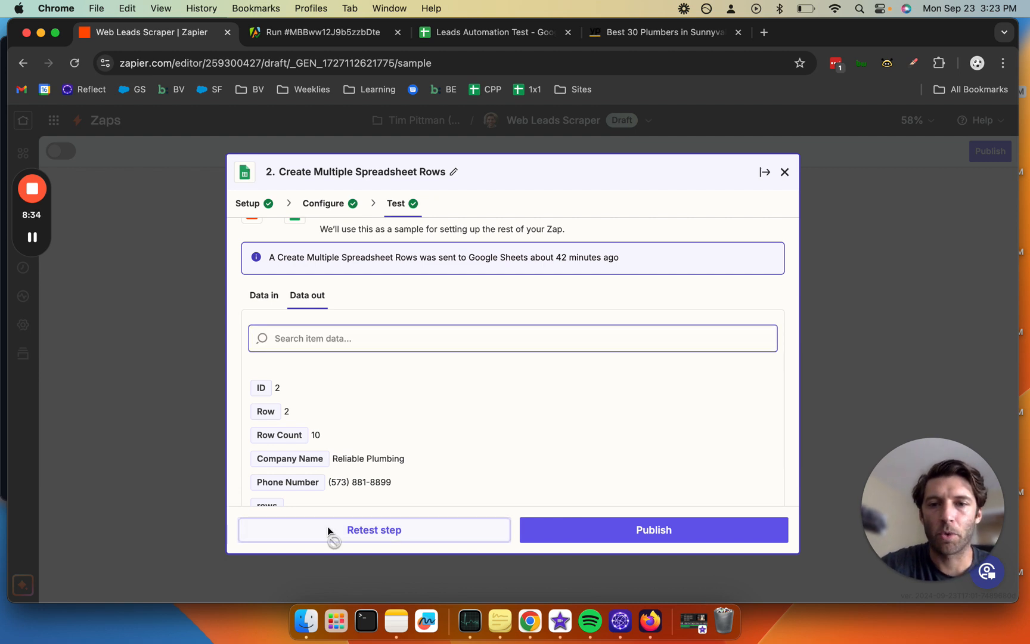
{"action": "left_click", "coordinate": [327, 528]}
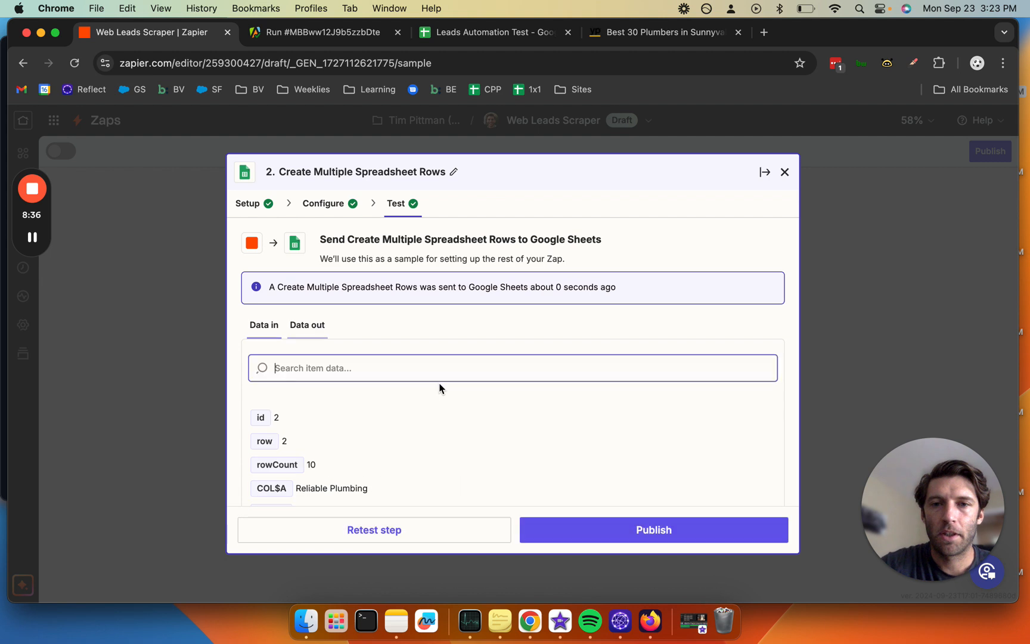
- Examine the test's output data, checking the company name and phone number returned for each row
{"action": "scroll", "coordinate": [439, 388], "scroll_direction": "down", "scroll_amount": 4}
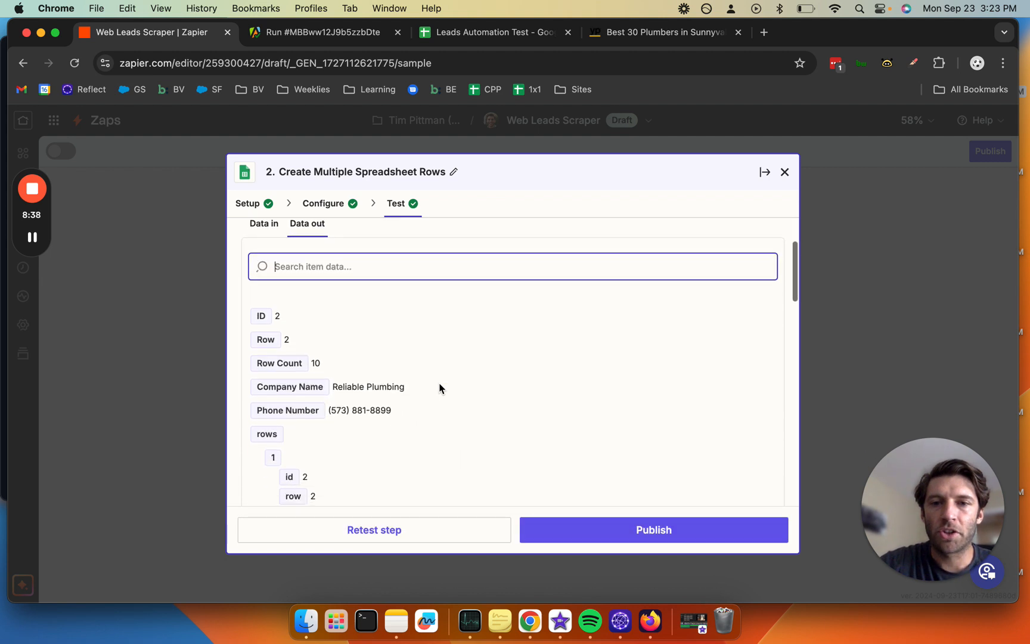
{"action": "scroll", "coordinate": [475, 411], "scroll_direction": "down", "scroll_amount": 3}
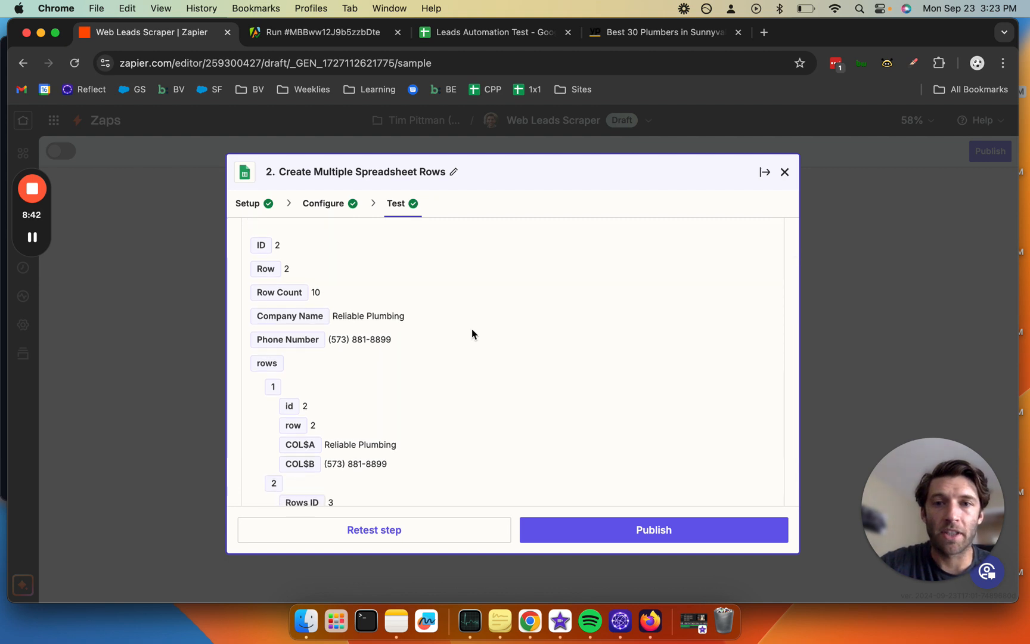
{"action": "scroll", "coordinate": [471, 331], "scroll_direction": "down", "scroll_amount": 2}
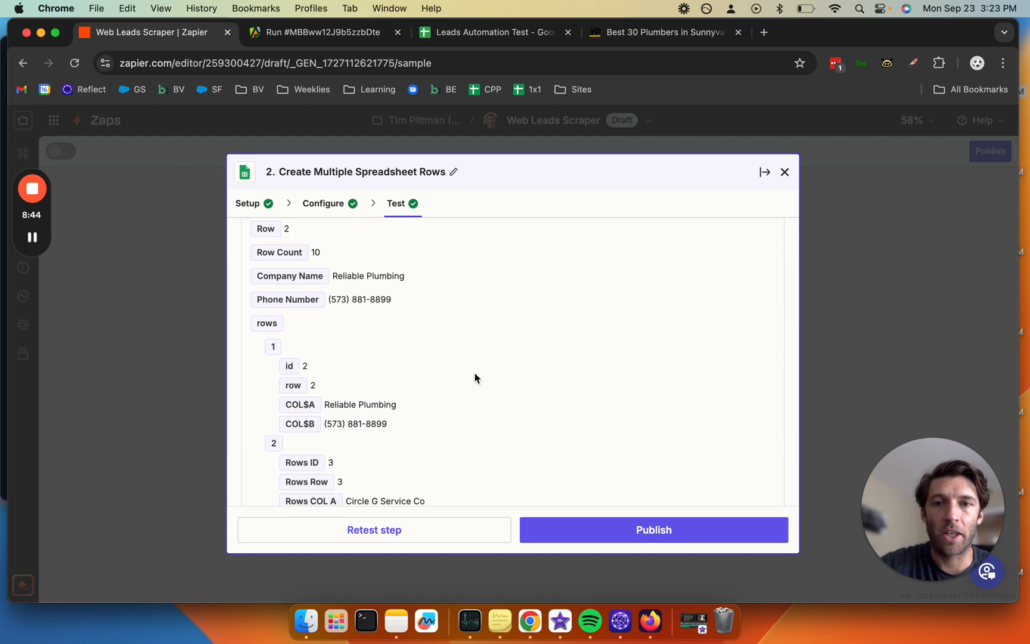
{"action": "scroll", "coordinate": [481, 373], "scroll_direction": "down", "scroll_amount": 3}
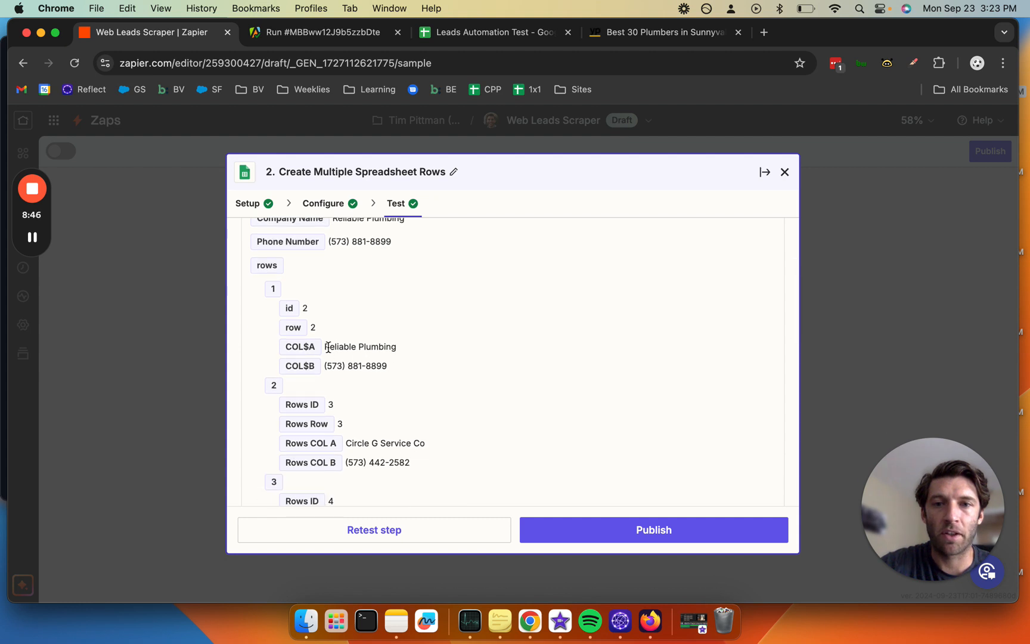
{"action": "left_click_drag", "start_coordinate": [335, 348], "coordinate": [414, 372]}
{"action": "scroll", "coordinate": [413, 372], "scroll_direction": "down", "scroll_amount": 3}
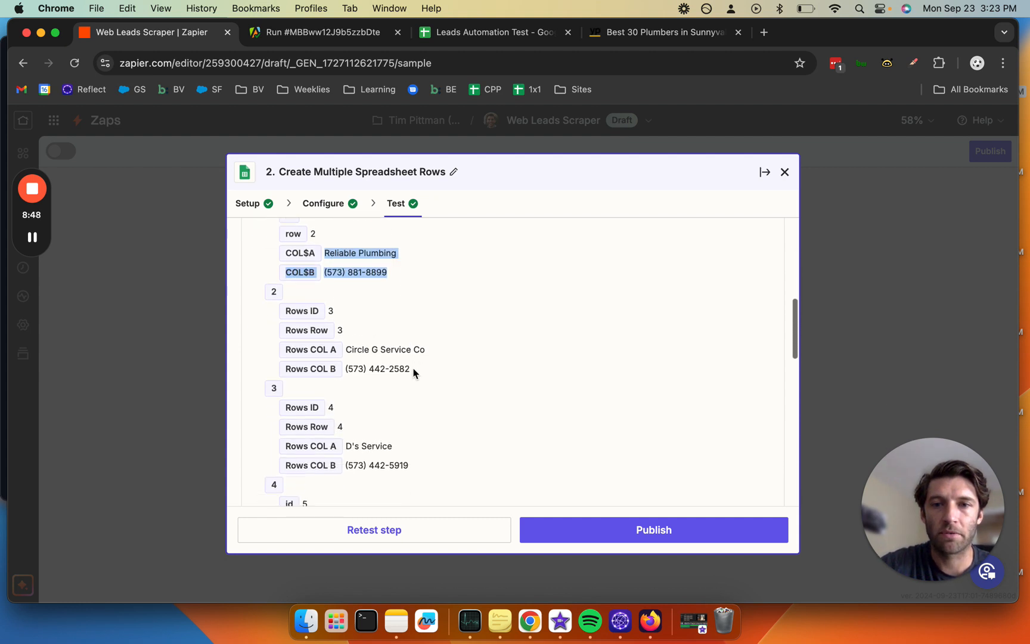
{"action": "left_click", "coordinate": [380, 372]}
{"action": "triple_click", "coordinate": [379, 371]}
{"action": "scroll", "coordinate": [363, 407], "scroll_direction": "down", "scroll_amount": 2}
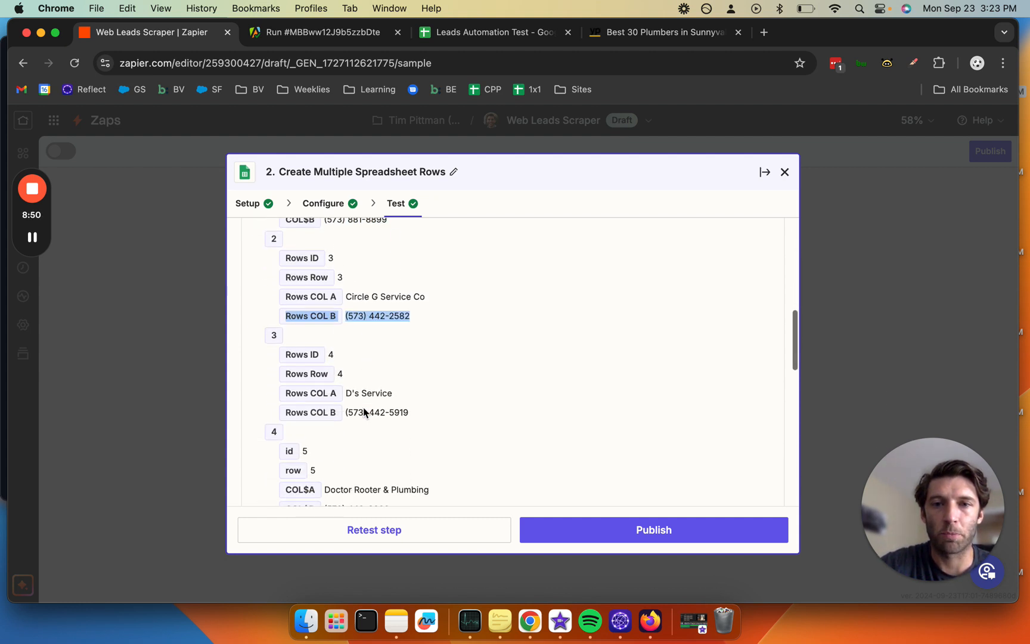
- Switch to the Leads Automation Test sheet and check the company names and phone numbers in rows 2 to 11
{"action": "left_click", "coordinate": [491, 35]}
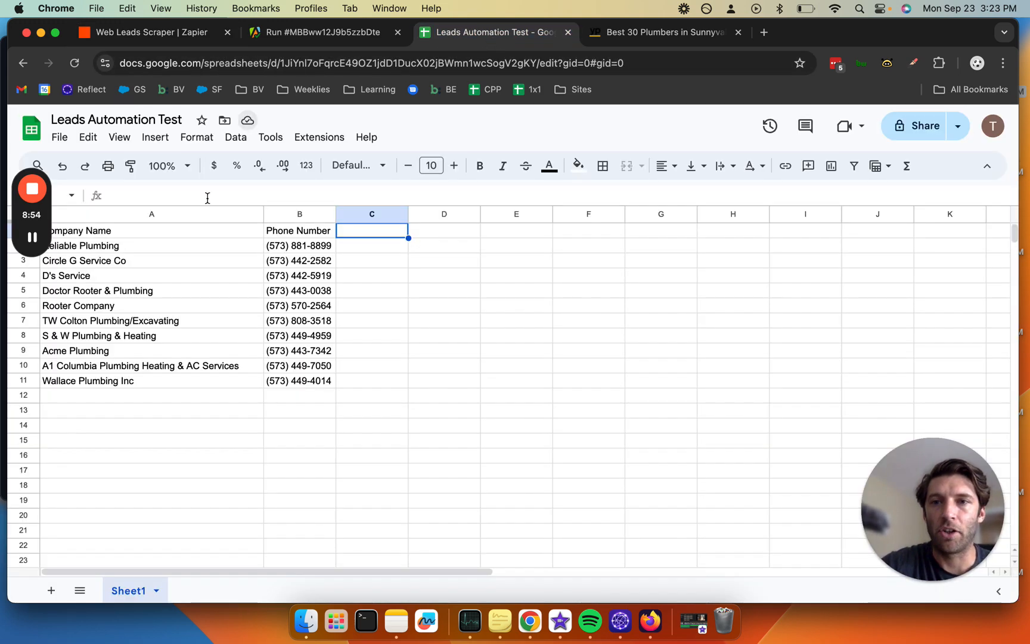
{"action": "left_click", "coordinate": [173, 262]}
{"action": "left_click", "coordinate": [154, 251]}
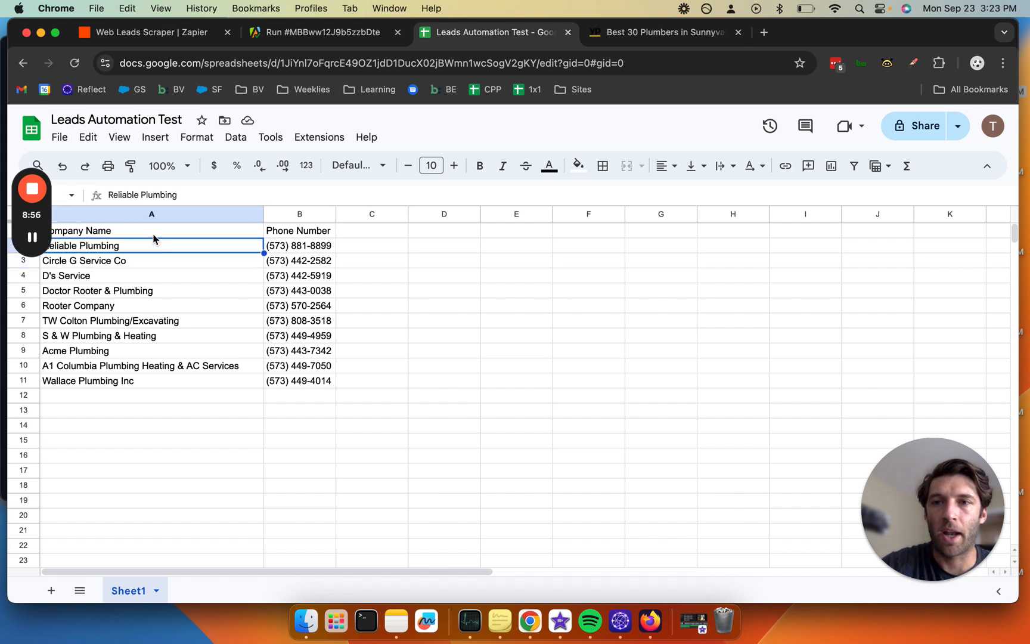
{"action": "left_click", "coordinate": [151, 236]}
{"action": "left_click", "coordinate": [143, 246]}
{"action": "left_click_drag", "start_coordinate": [144, 246], "coordinate": [119, 389]}
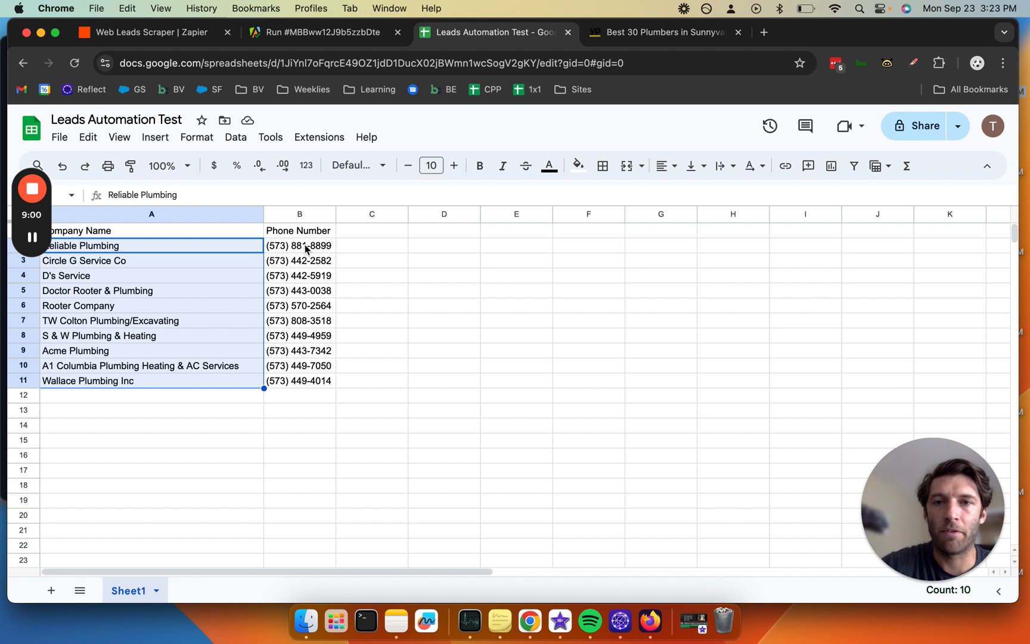
{"action": "left_click_drag", "start_coordinate": [293, 250], "coordinate": [295, 384]}
{"action": "left_click", "coordinate": [406, 386]}
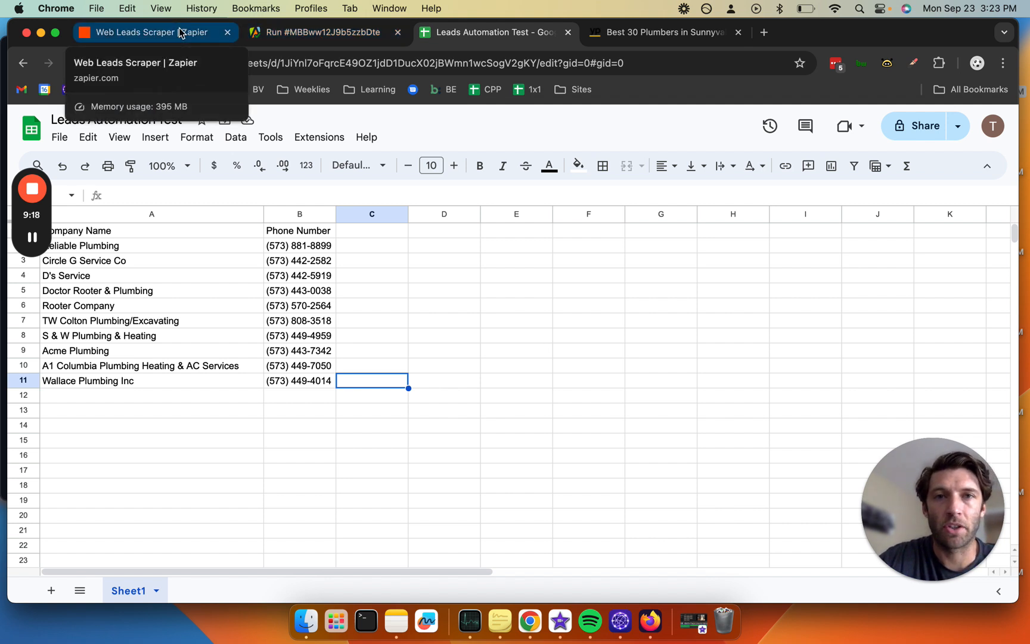
- Go over the Phone Number column again, followed by the Company Name entries down to Wallace Plumbing Inc
{"action": "left_click_drag", "start_coordinate": [299, 246], "coordinate": [291, 416]}
{"action": "left_click", "coordinate": [173, 415]}
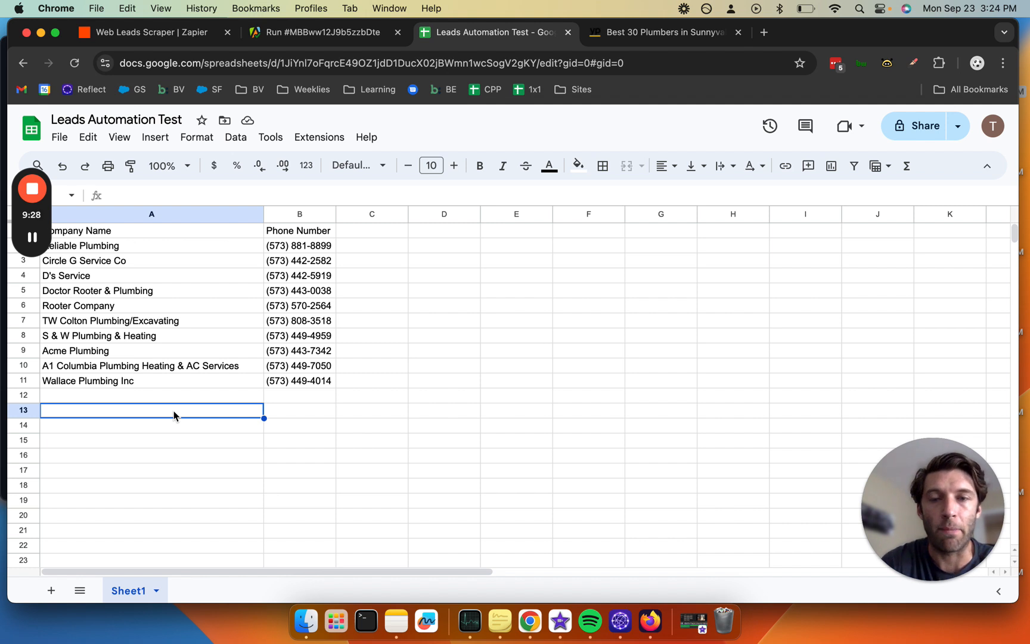
{"action": "left_click", "coordinate": [150, 245]}
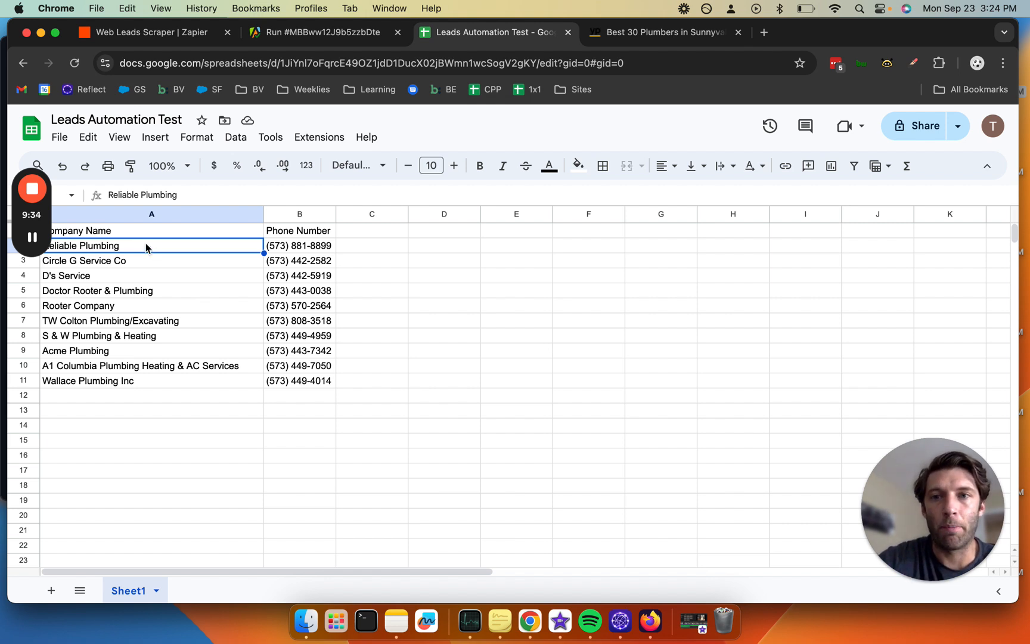
{"action": "left_click_drag", "start_coordinate": [149, 251], "coordinate": [129, 381]}
{"action": "left_click", "coordinate": [128, 381]}
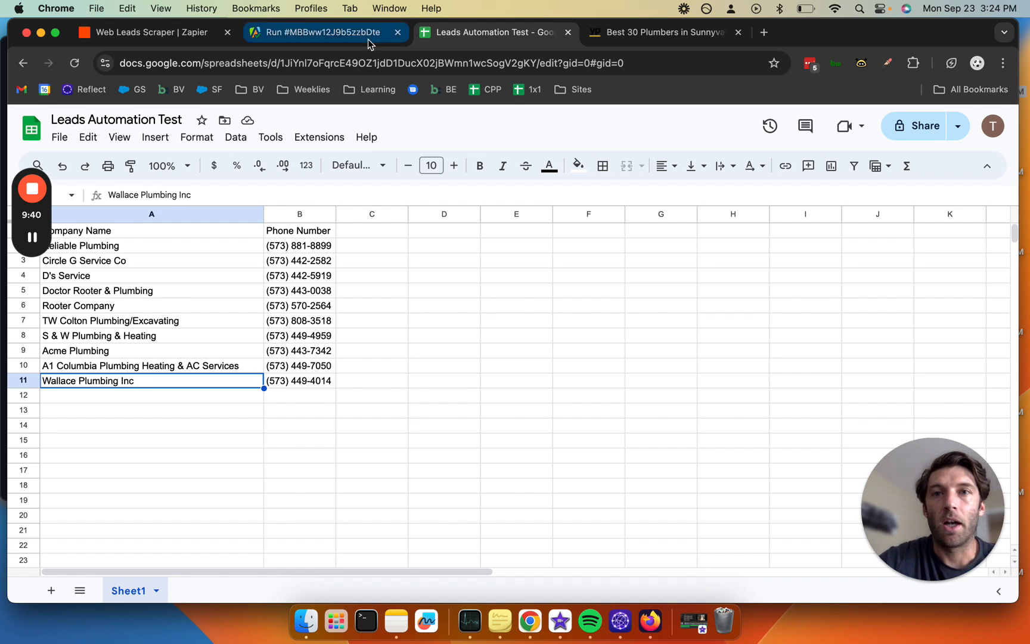
- Switch to the Apify run page and go back to its Test Scraper task
{"action": "left_click", "coordinate": [327, 34]}
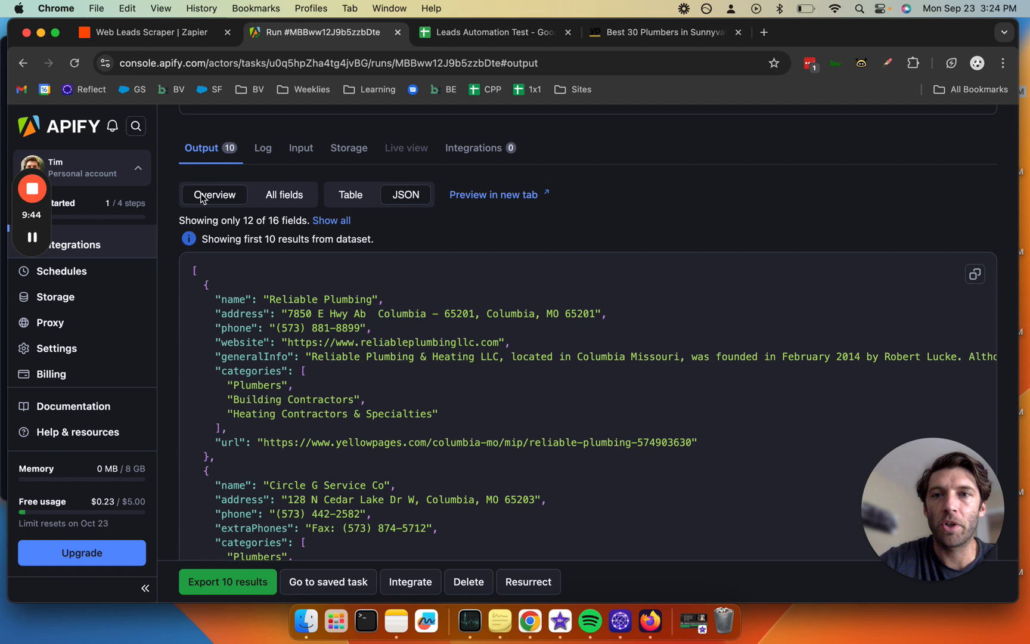
{"action": "scroll", "coordinate": [202, 184], "scroll_direction": "up", "scroll_amount": 5}
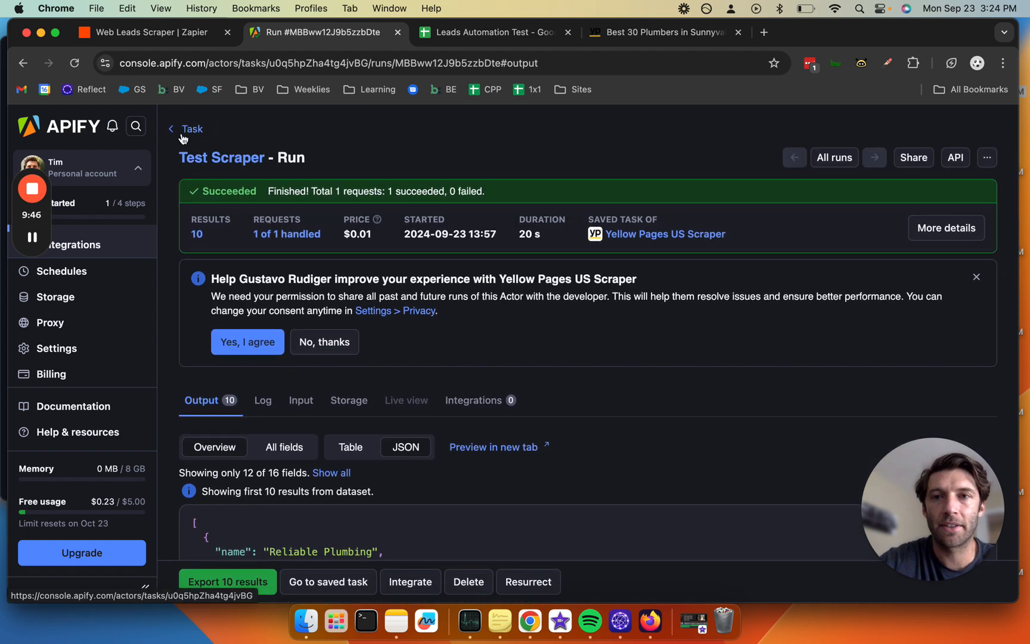
{"action": "left_click", "coordinate": [188, 128]}
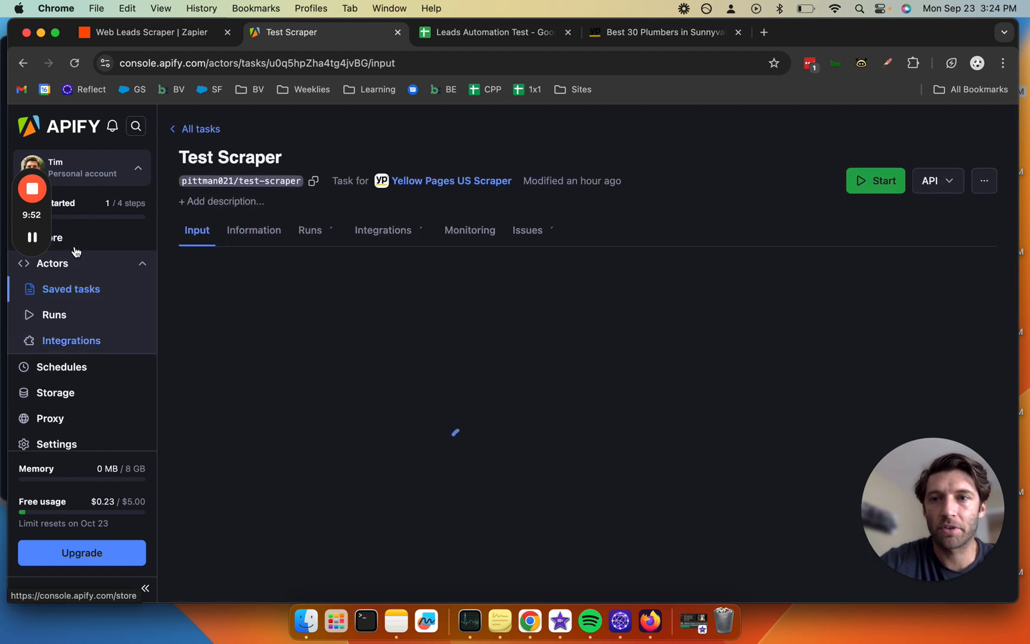
- Open the Yellow Pages US Scraper from the Actors list and review its Search, Location and Max items inputs
{"action": "scroll", "coordinate": [70, 274], "scroll_direction": "up", "scroll_amount": 3}
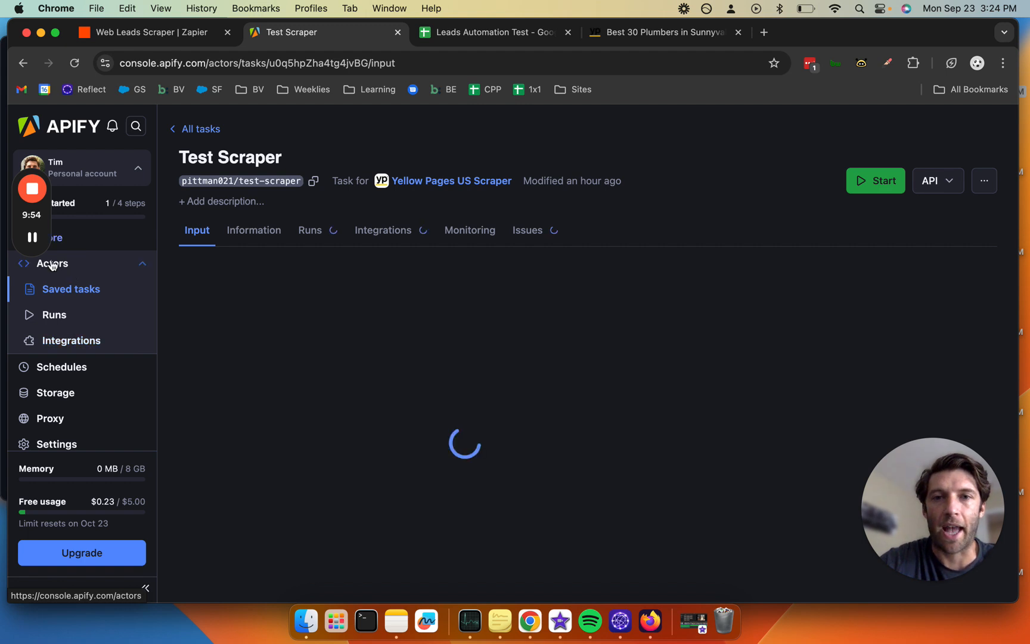
{"action": "left_click", "coordinate": [53, 265]}
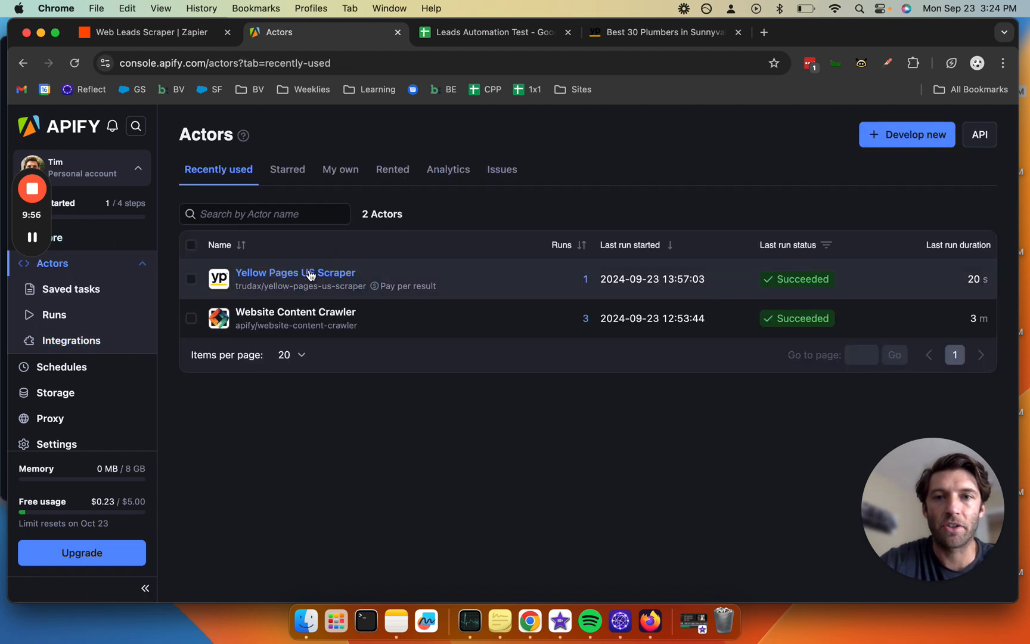
{"action": "left_click", "coordinate": [308, 273]}
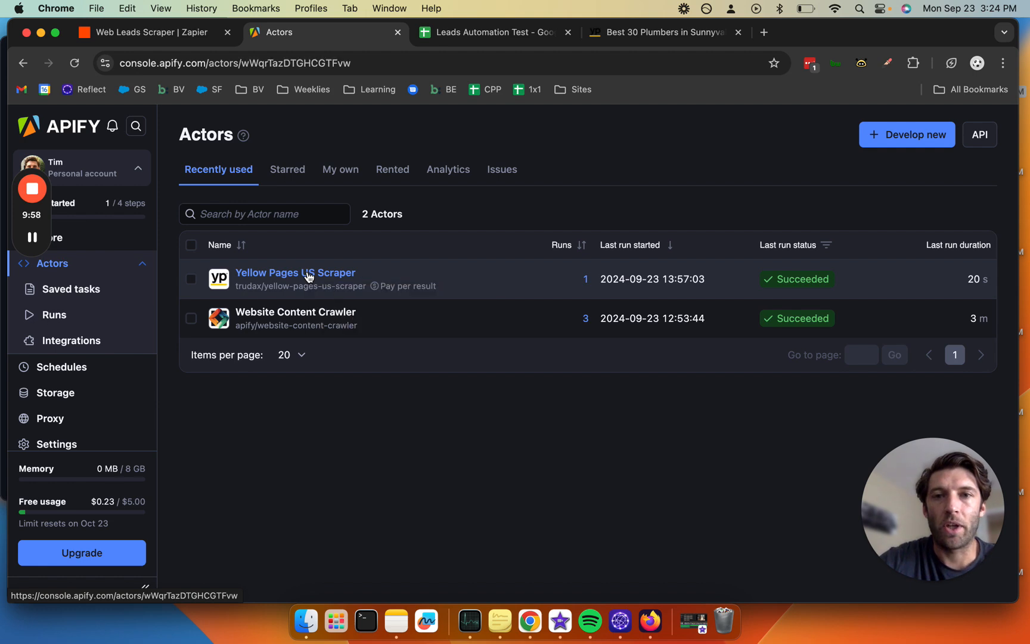
{"action": "scroll", "coordinate": [224, 425], "scroll_direction": "down", "scroll_amount": 4}
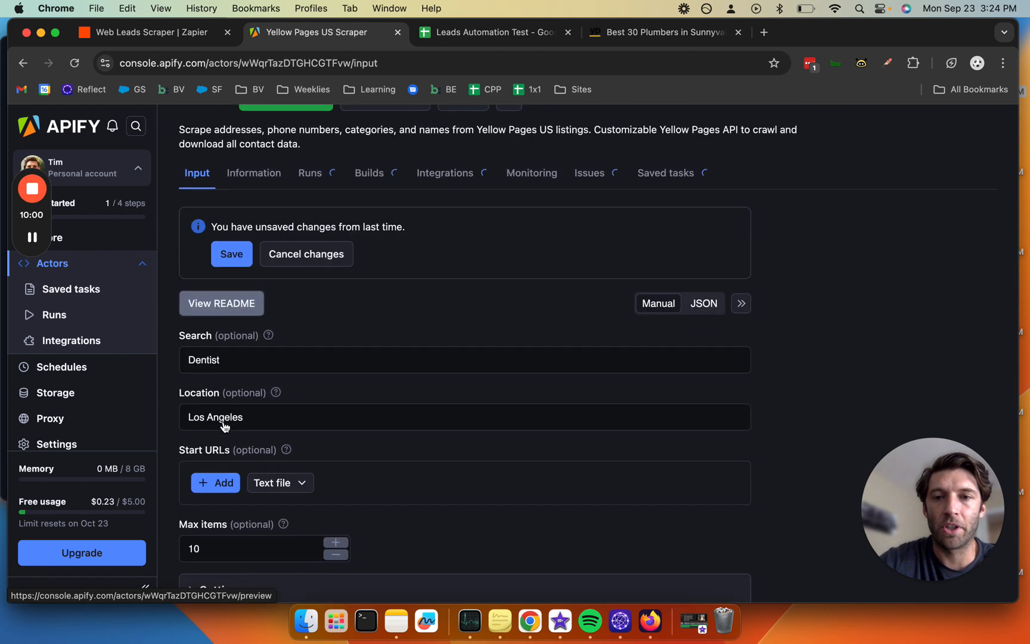
{"action": "left_click", "coordinate": [215, 359]}
{"action": "scroll", "coordinate": [429, 327], "scroll_direction": "up", "scroll_amount": 4}
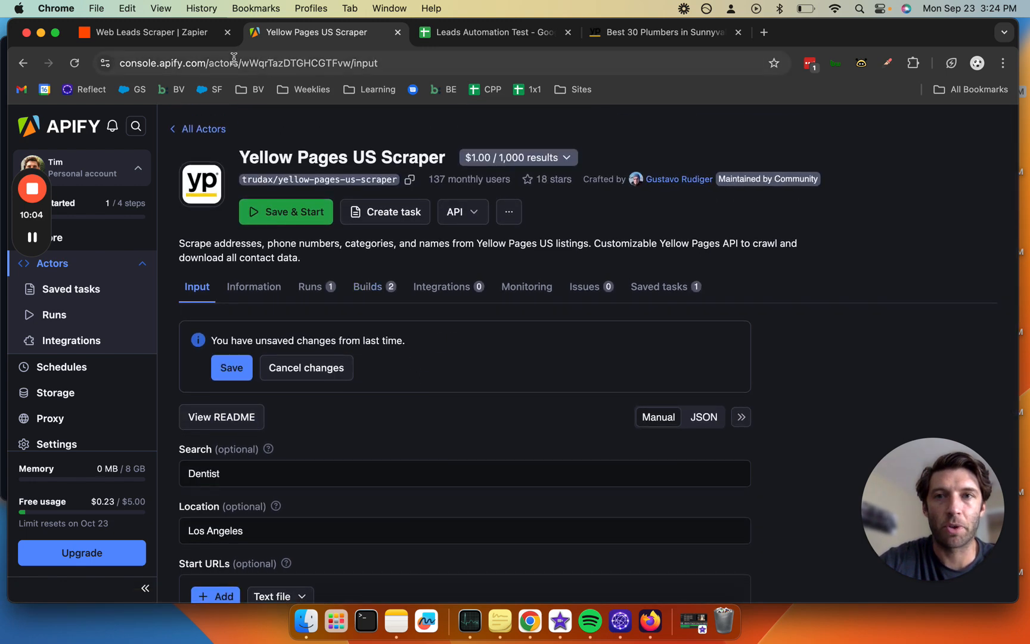
- Switch back to the Web Leads Scraper Zap, close the Google Sheets action and view the whole workflow
{"action": "left_click", "coordinate": [172, 35]}
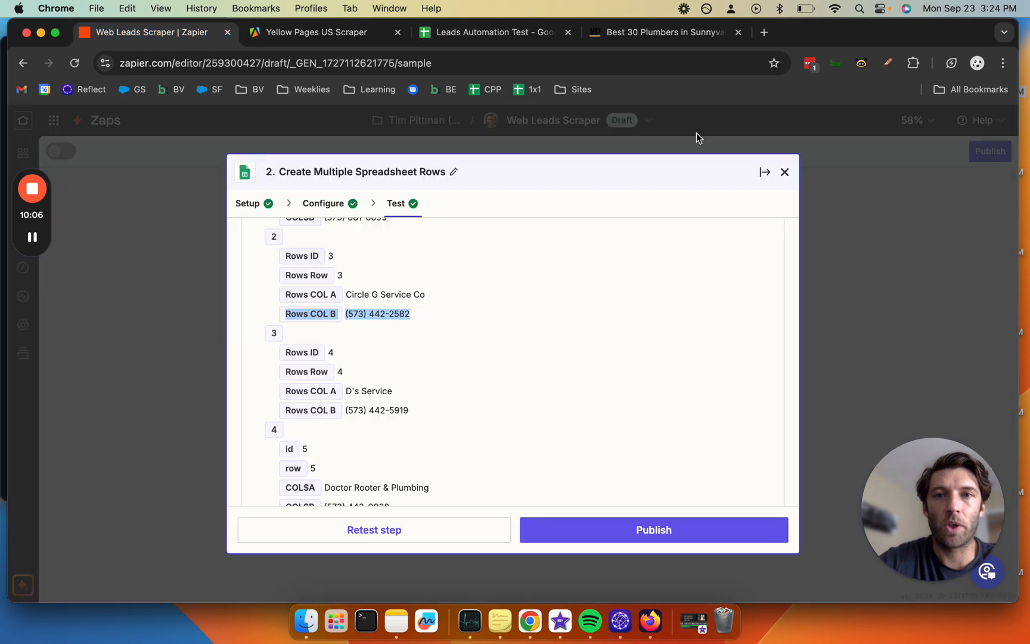
{"action": "left_click", "coordinate": [784, 172]}
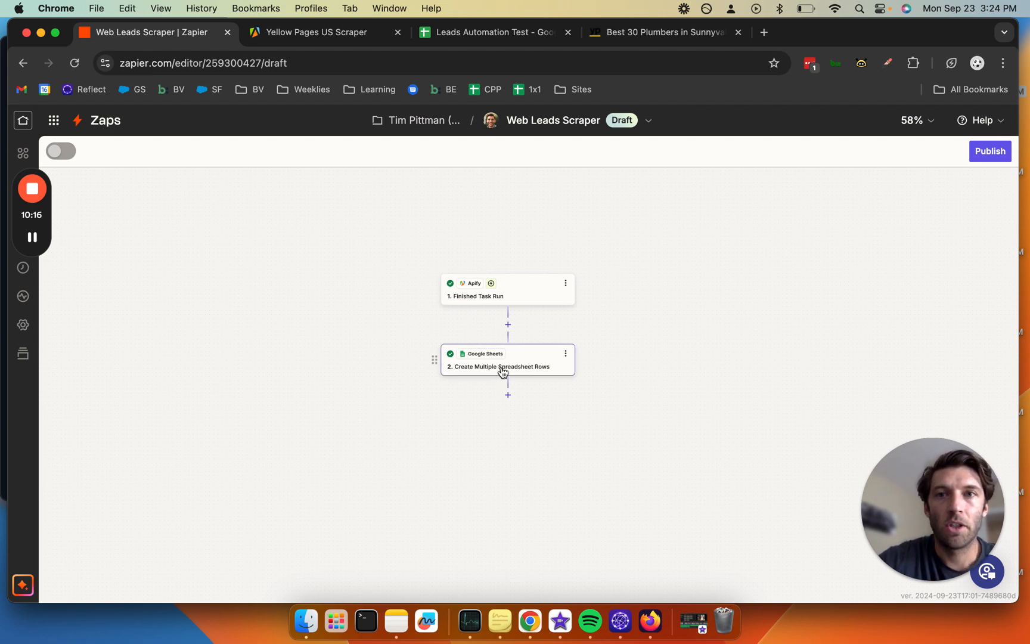
{"action": "left_click_drag", "start_coordinate": [377, 305], "coordinate": [395, 300]}
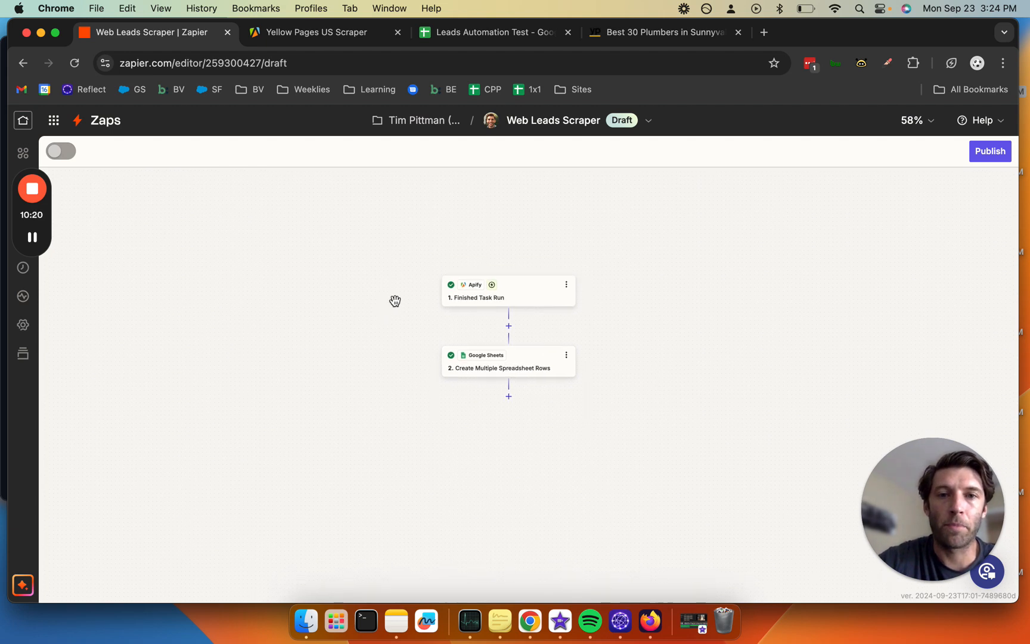